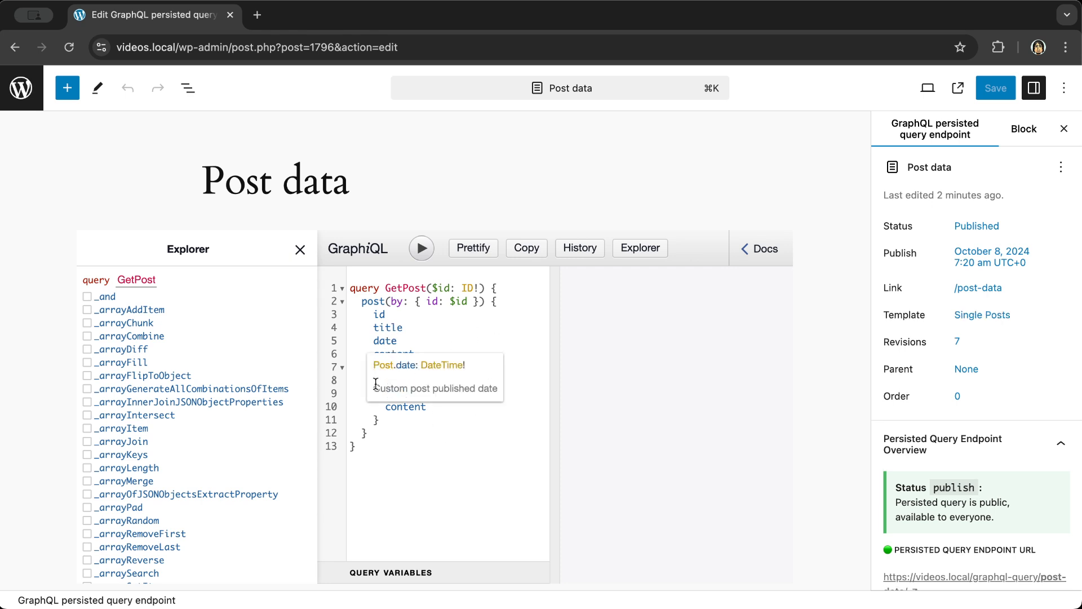
Open the public endpoint URL of the "Post data" persisted query in a new browser tab
{"action": "left_click", "coordinate": [398, 340]}
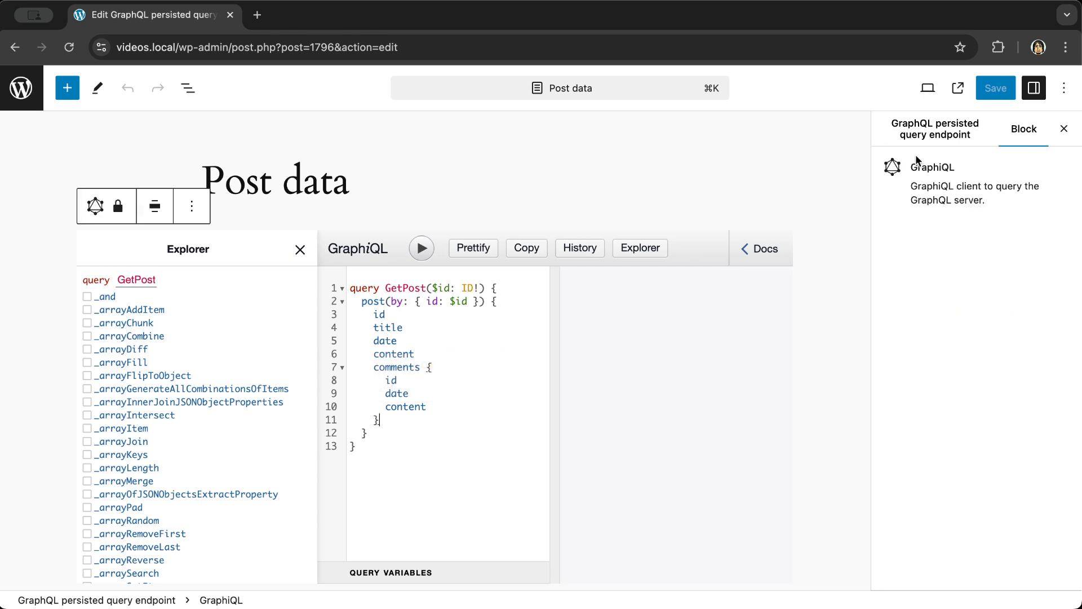
{"action": "left_click", "coordinate": [924, 130]}
{"action": "left_click", "coordinate": [977, 298]}
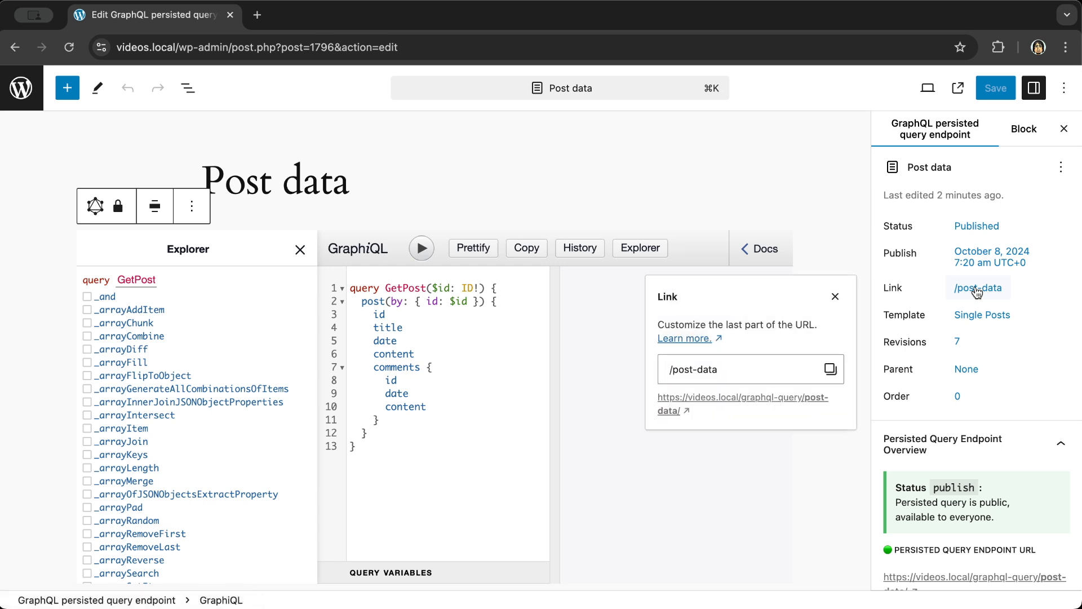
{"action": "left_click", "coordinate": [701, 400]}
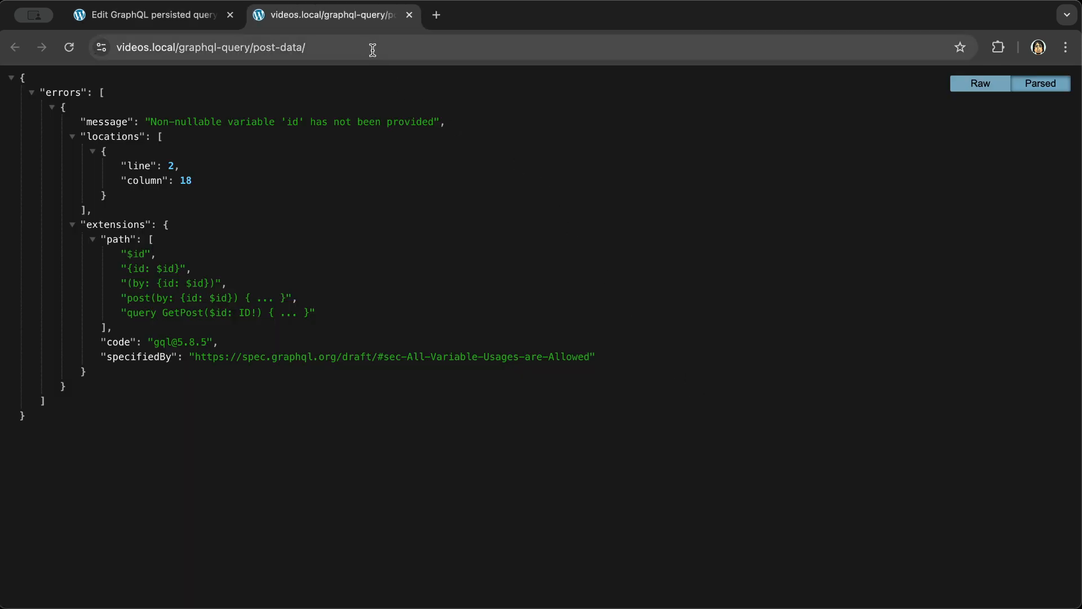
Request the persisted query for post 1 by adding the parameter ?id=1 to the endpoint URL
{"action": "left_click", "coordinate": [373, 50]}
{"action": "left_click", "coordinate": [373, 50]}
{"action": "type", "text": "?"}
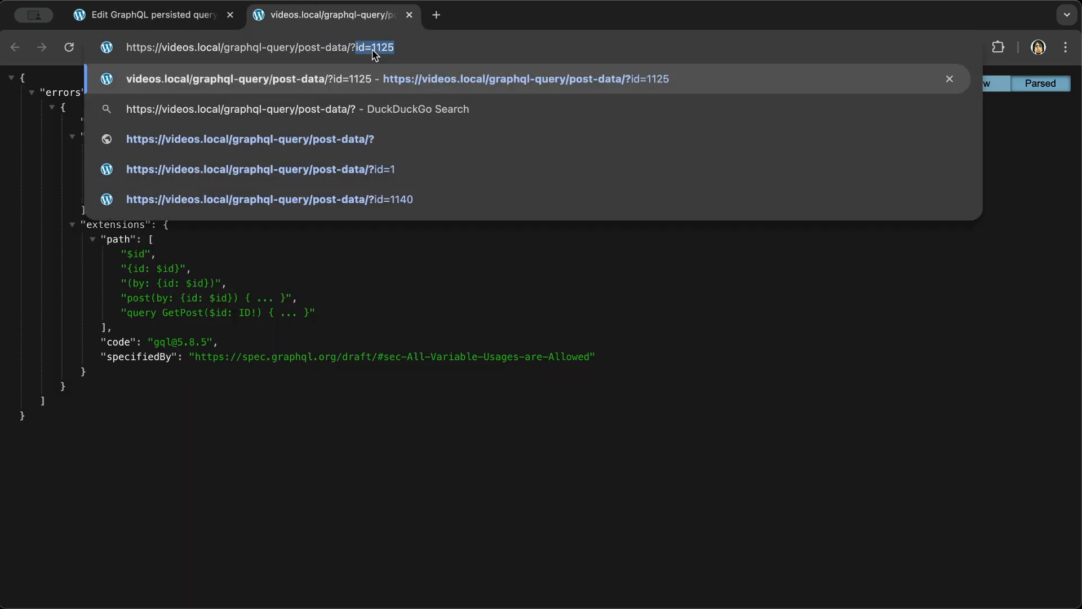
{"action": "type", "text": "id=1"}
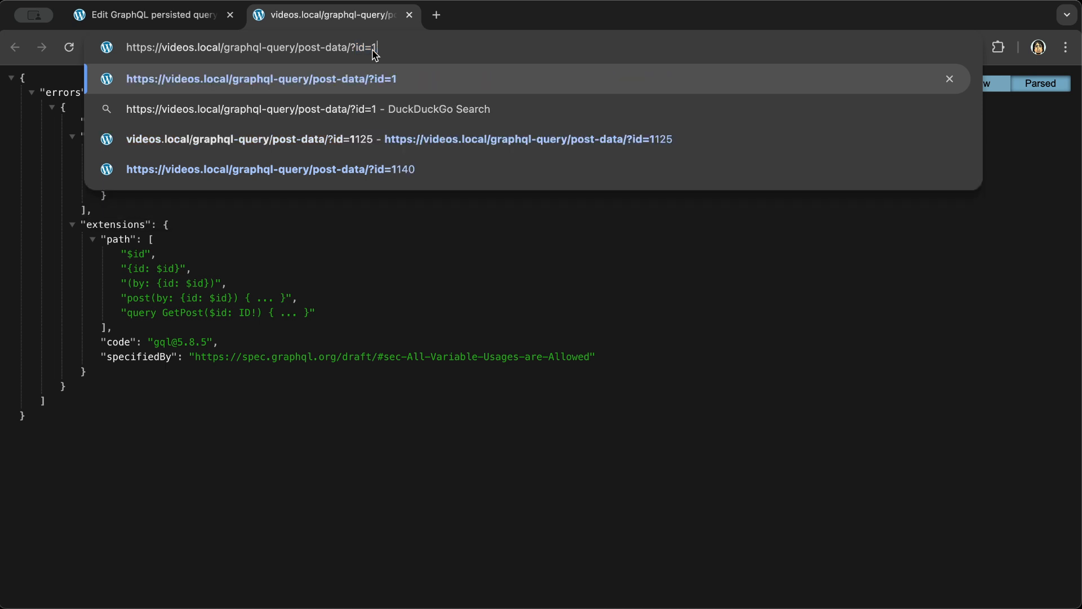
{"action": "key", "text": "Return"}
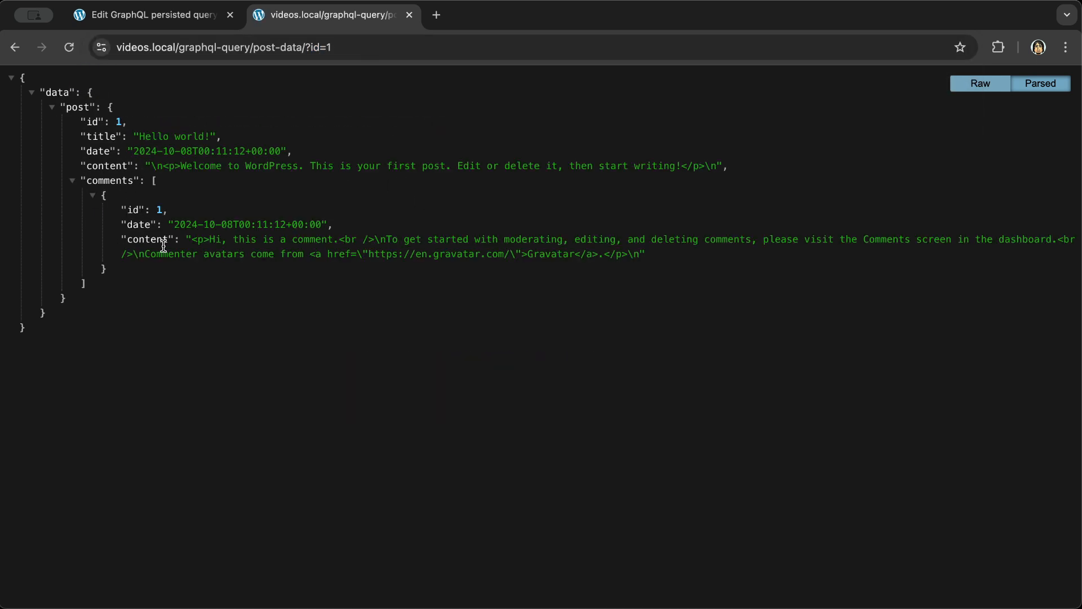
Request the persisted query for a different post by setting the URL's id parameter to 1125
{"action": "left_click", "coordinate": [382, 52]}
{"action": "left_click", "coordinate": [381, 51]}
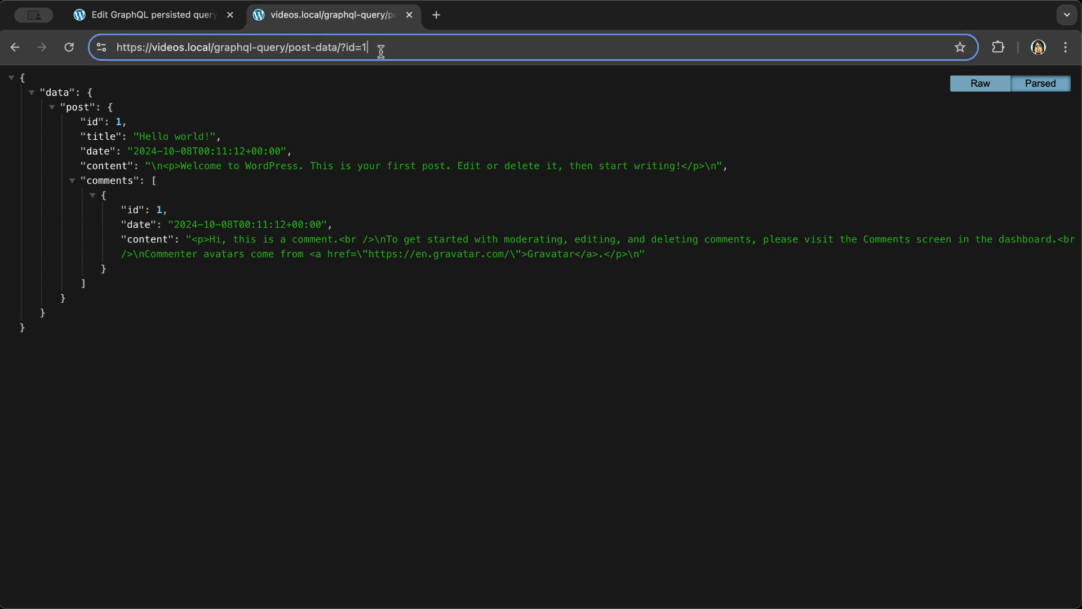
{"action": "type", "text": "125"}
{"action": "key", "text": "Return"}
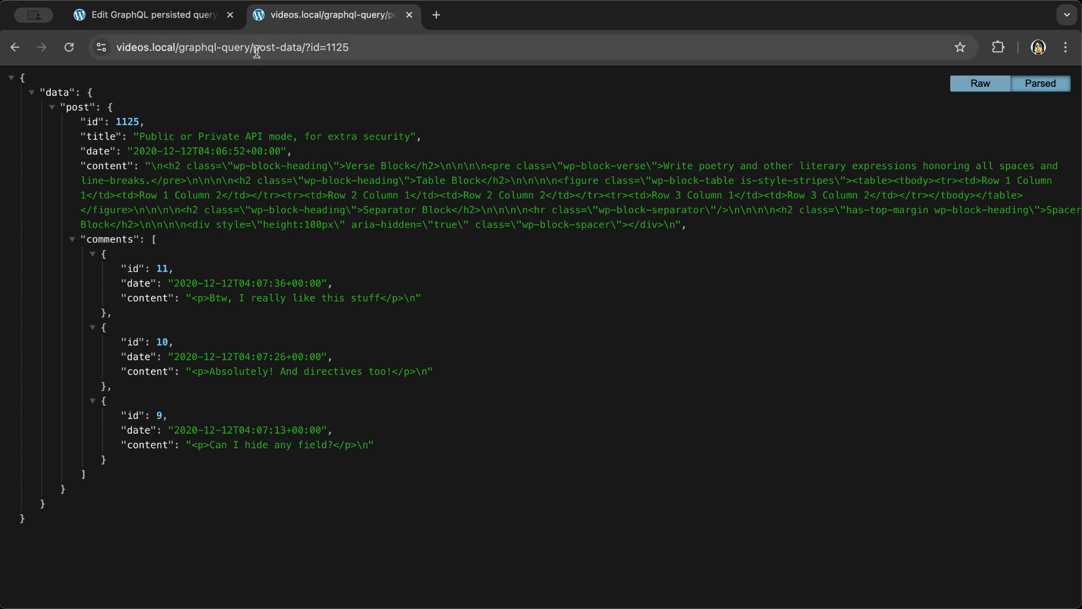
Open the browser's Developer Tools and reload the endpoint to record its network requests
{"action": "left_click", "coordinate": [343, 49]}
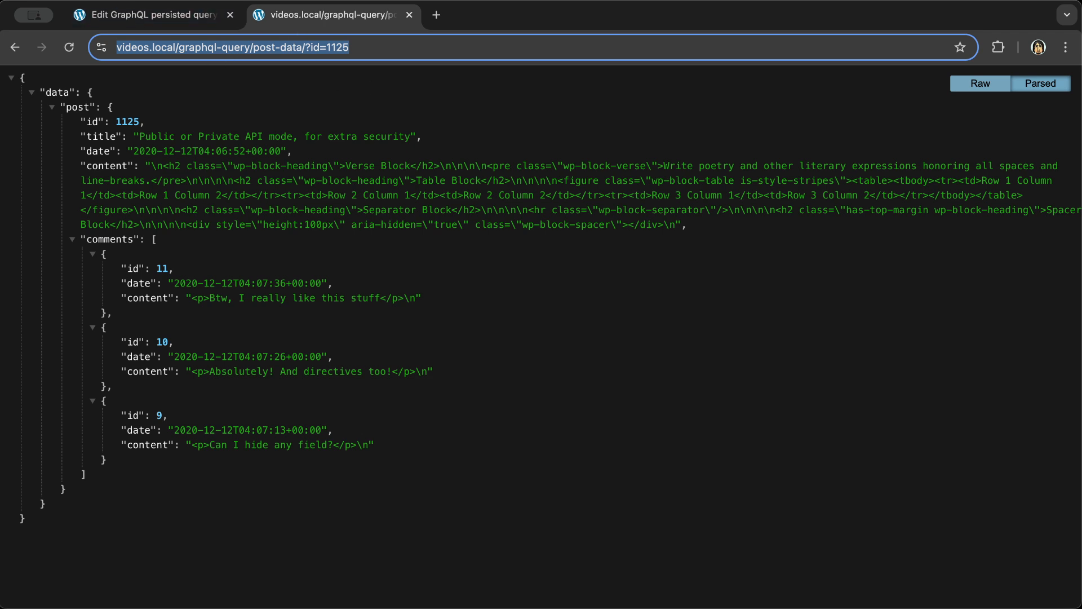
{"action": "left_click", "coordinate": [155, 0]}
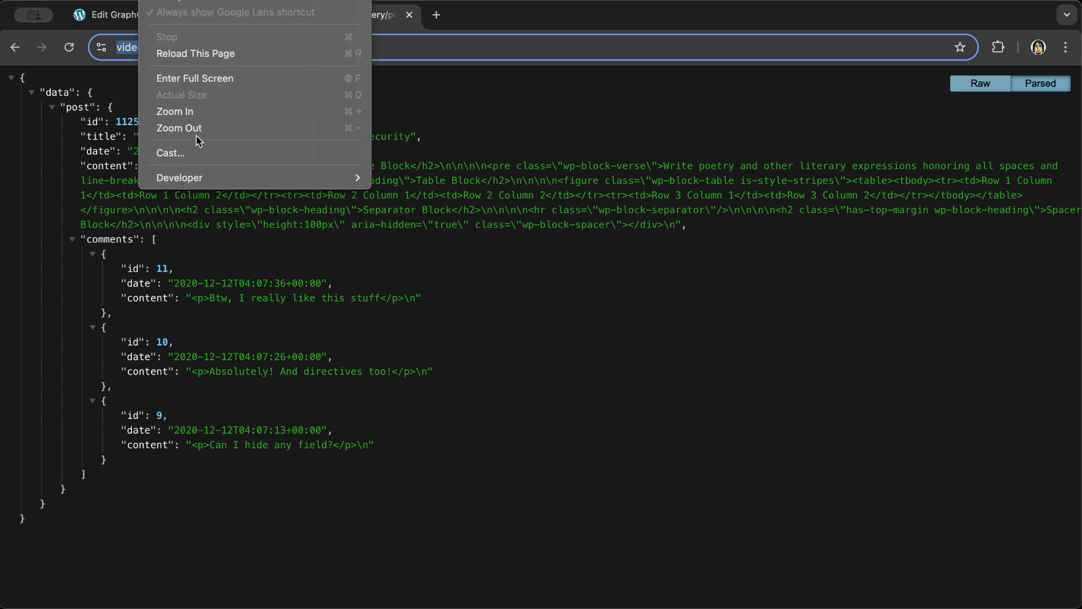
{"action": "mouse_move", "coordinate": [197, 176]}
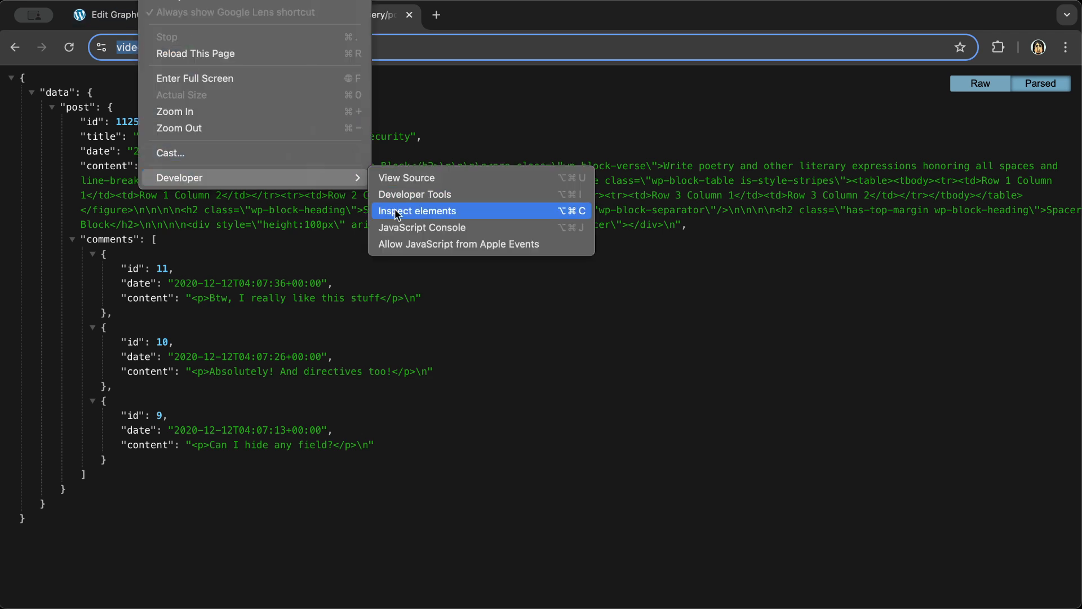
{"action": "left_click", "coordinate": [404, 194]}
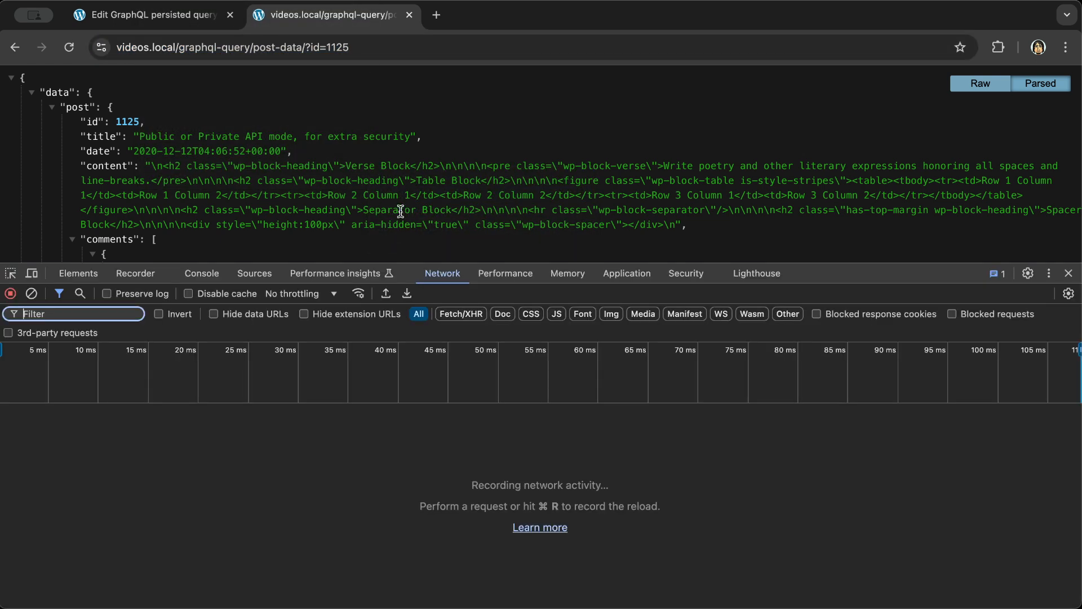
{"action": "left_click", "coordinate": [70, 48]}
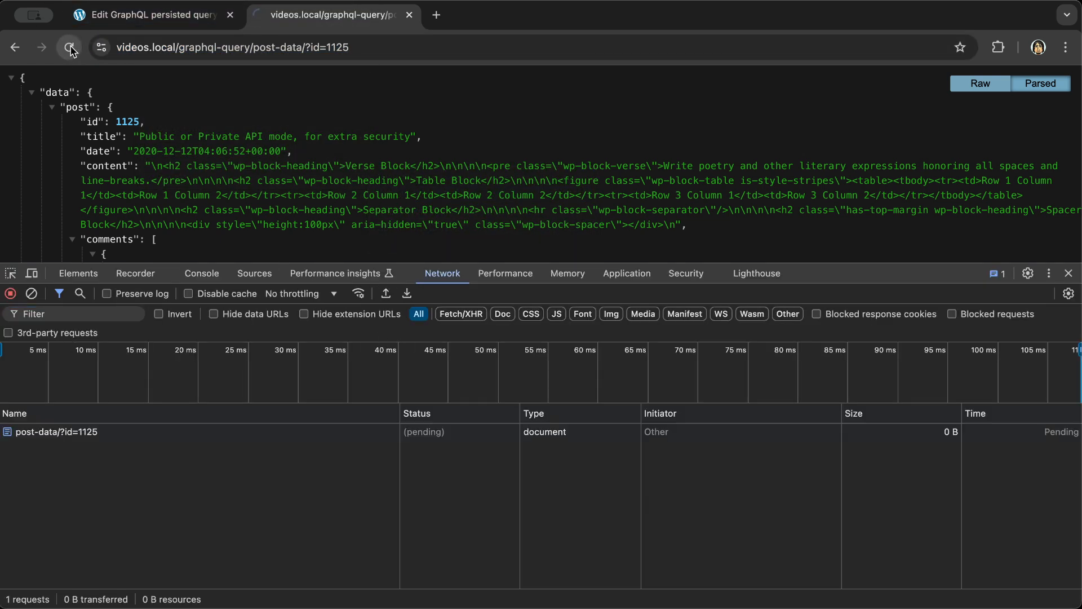
Examine the post-data request's Cache-Control max-age response header and the title, content and comments fields in the returned data
{"action": "left_click", "coordinate": [217, 433]}
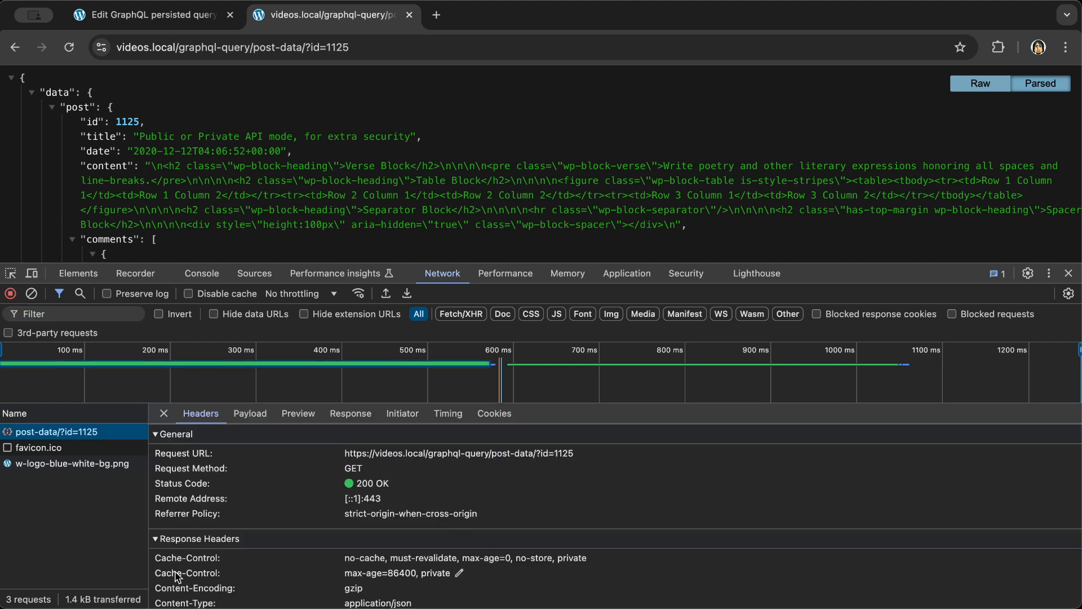
{"action": "left_click_drag", "start_coordinate": [156, 573], "coordinate": [413, 578]}
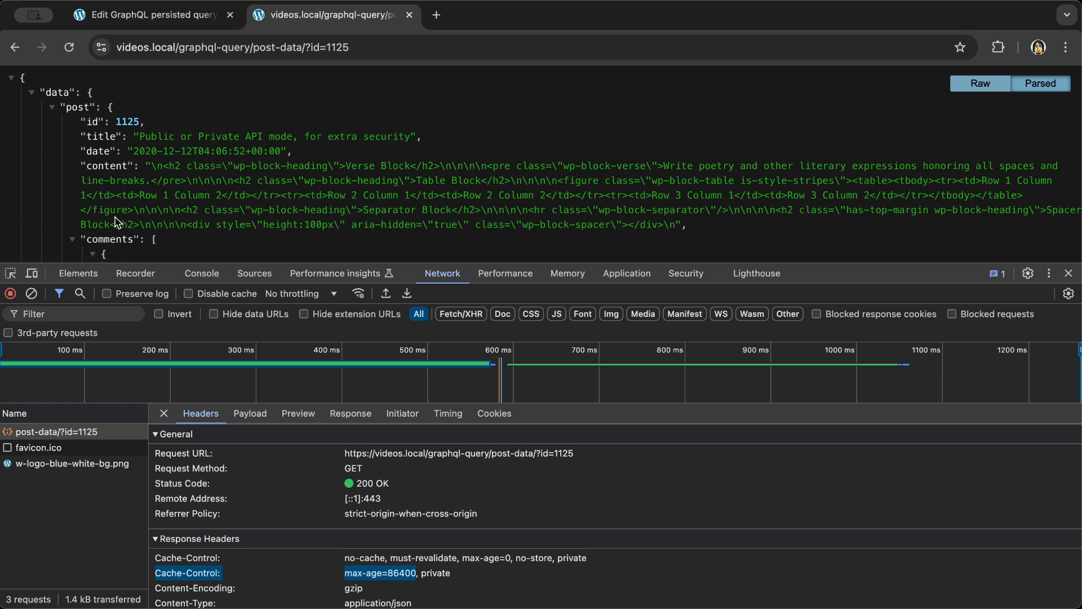
{"action": "double_click", "coordinate": [101, 136]}
{"action": "double_click", "coordinate": [107, 166]}
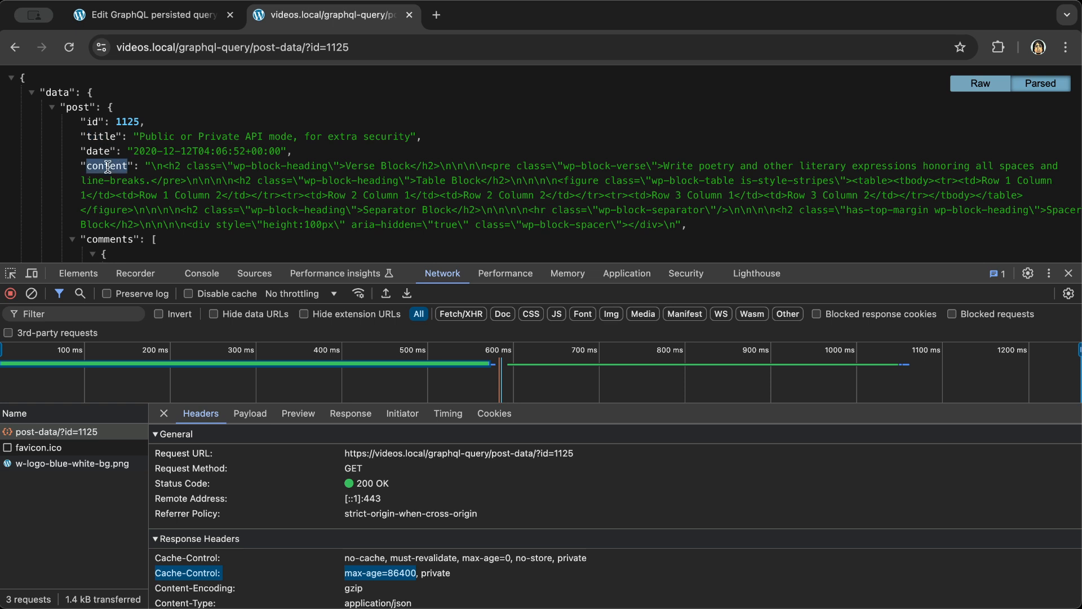
{"action": "scroll", "coordinate": [107, 166], "scroll_direction": "down", "scroll_amount": 2}
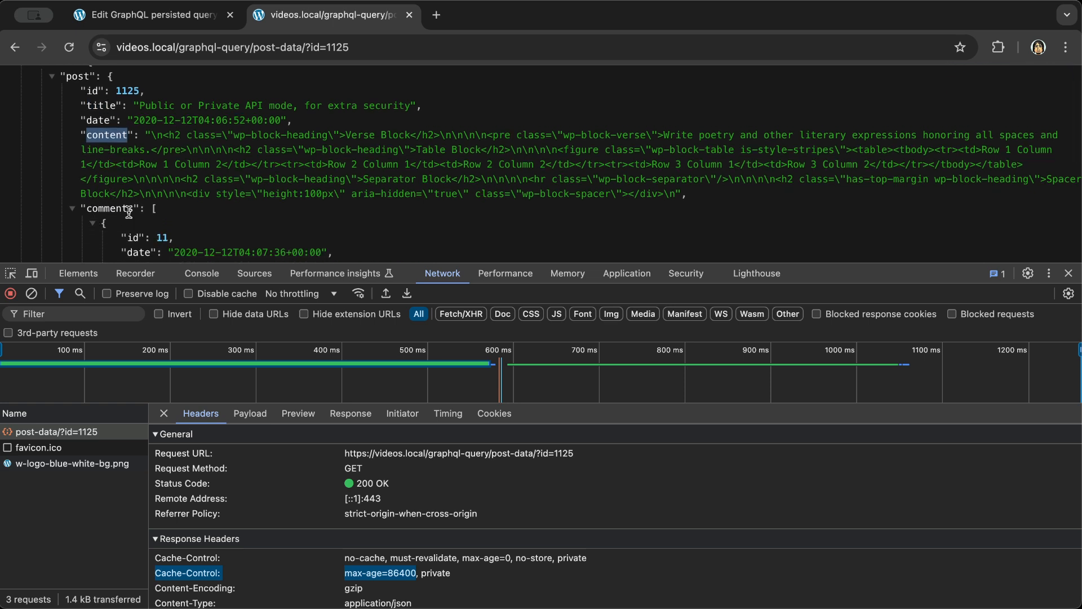
{"action": "scroll", "coordinate": [168, 200], "scroll_direction": "down", "scroll_amount": 3}
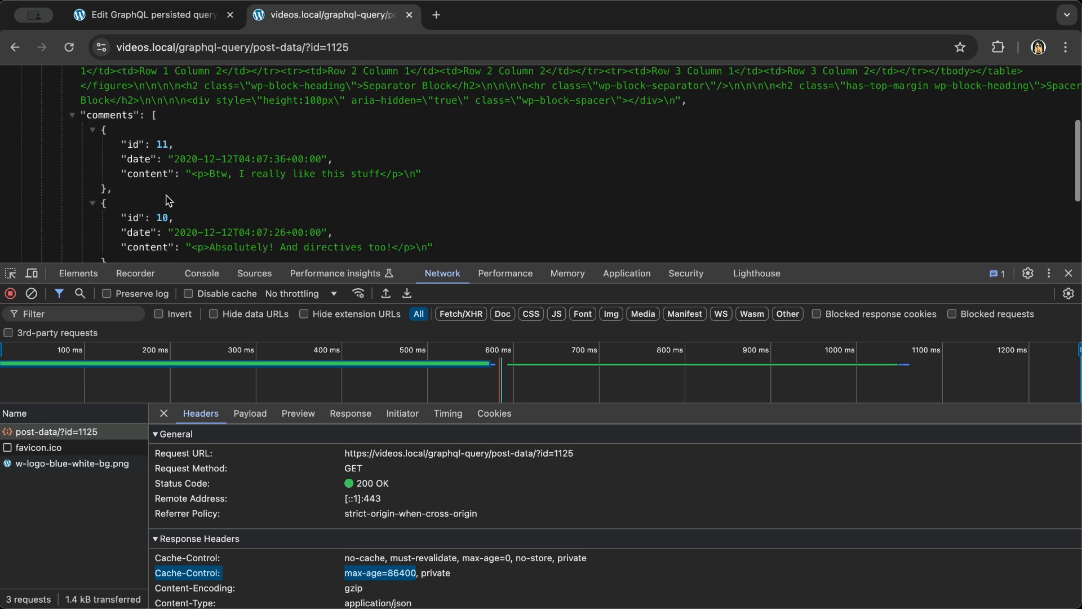
{"action": "scroll", "coordinate": [169, 200], "scroll_direction": "up", "scroll_amount": 4}
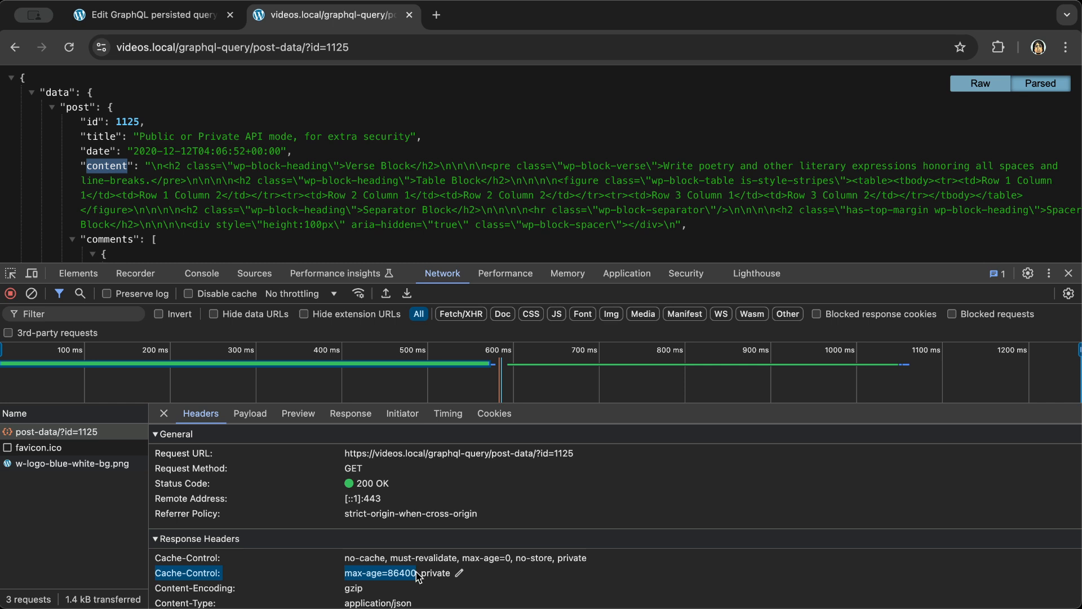
Return to the WordPress admin and create a new Cache Control List titled "CC for post data"
{"action": "left_click", "coordinate": [153, 21]}
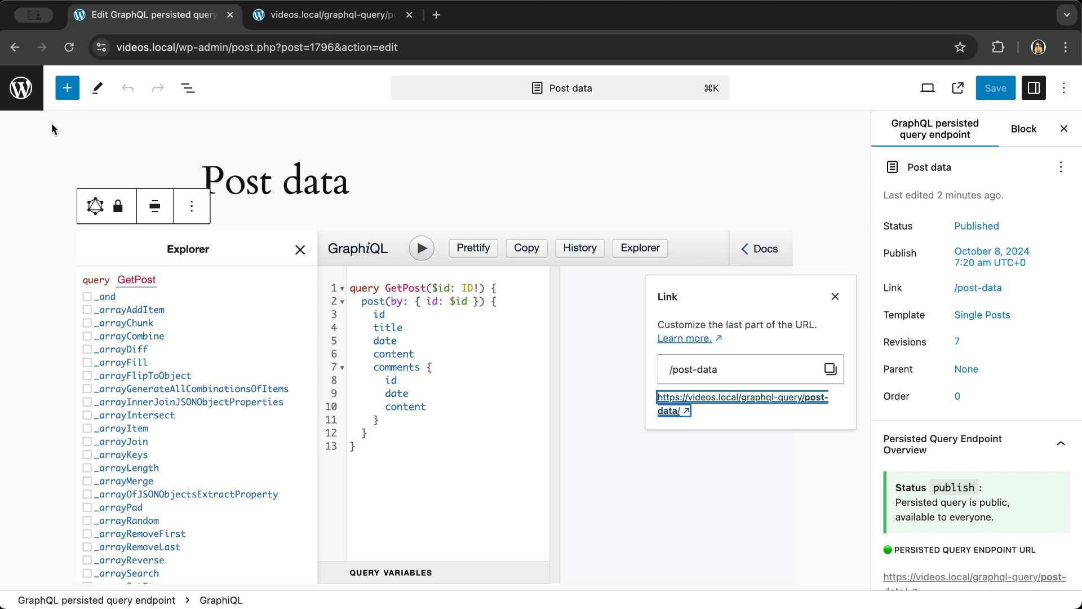
{"action": "left_click", "coordinate": [25, 93]}
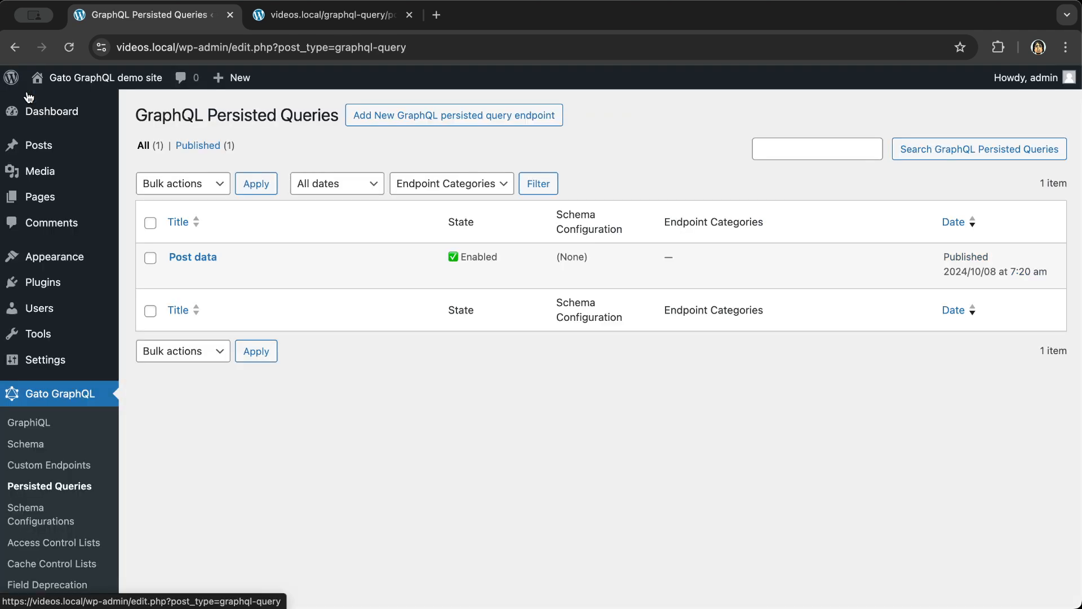
{"action": "left_click", "coordinate": [60, 567]}
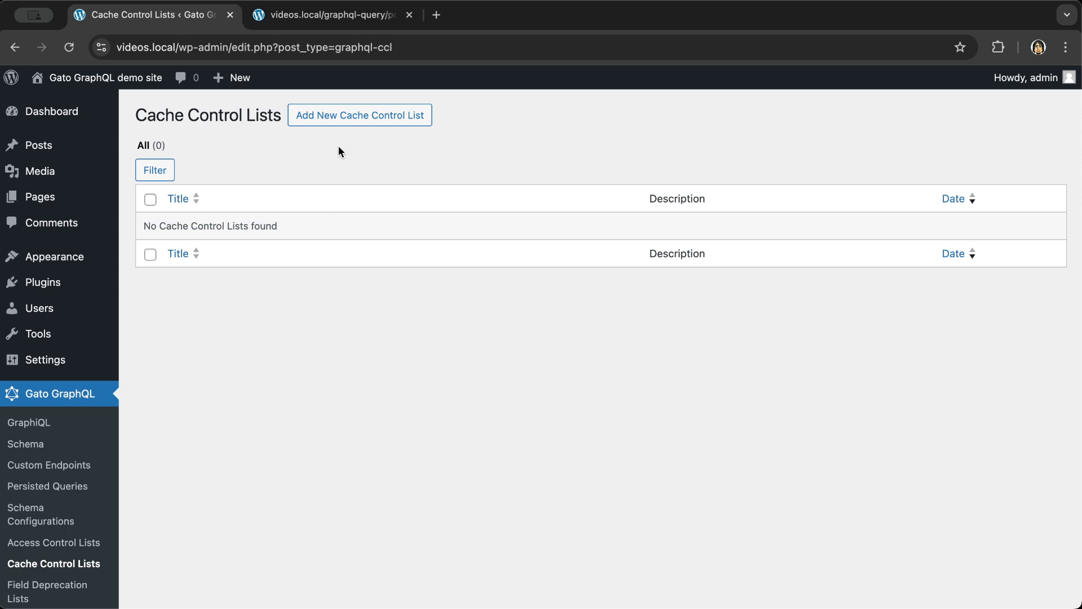
{"action": "left_click", "coordinate": [340, 116]}
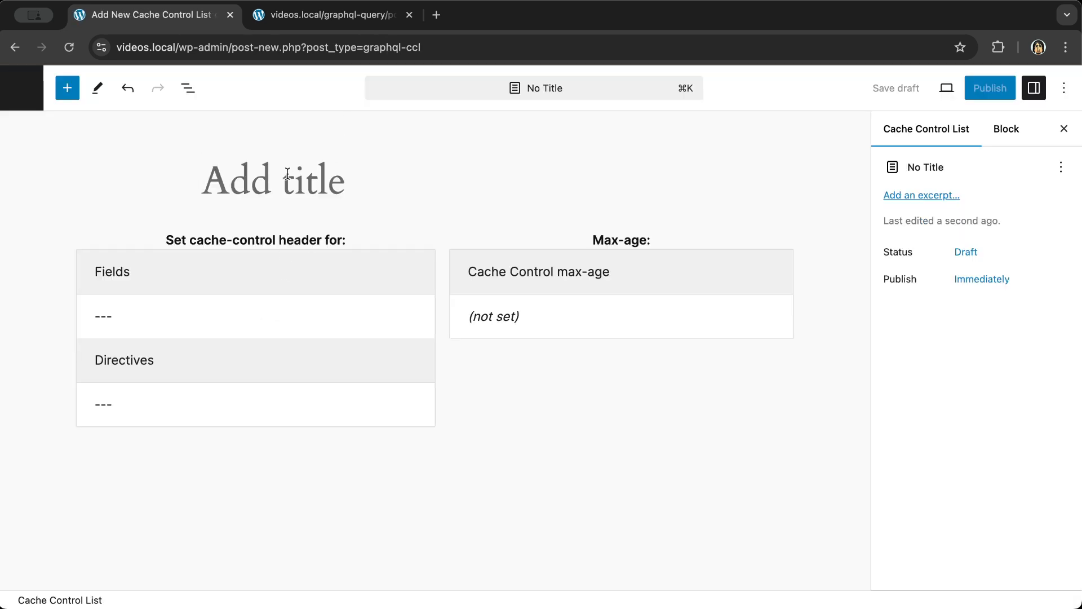
{"action": "type", "text": "CC for "}
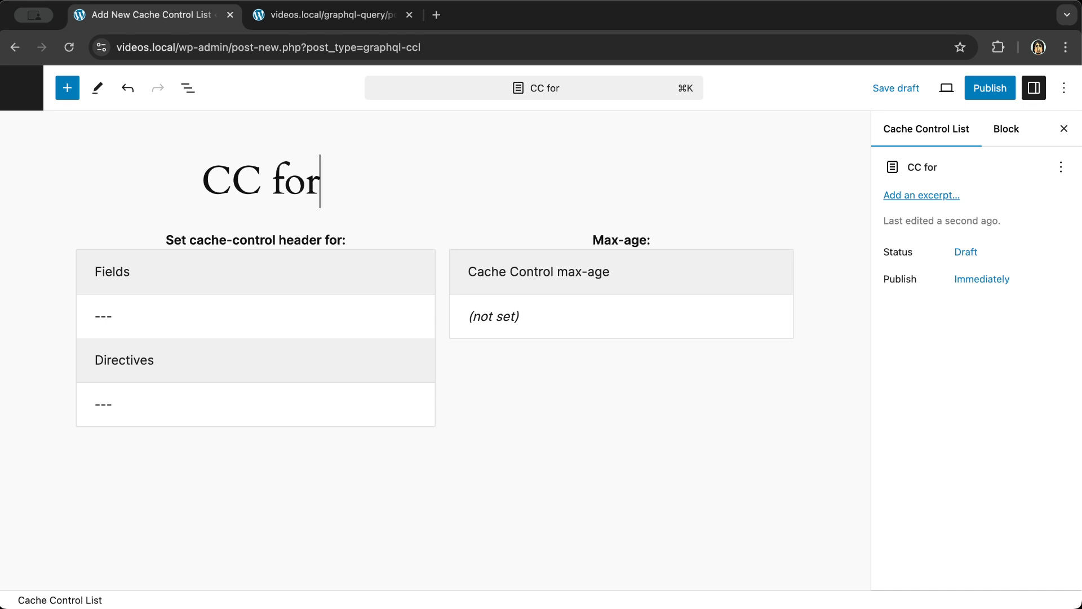
{"action": "type", "text": "post data"}
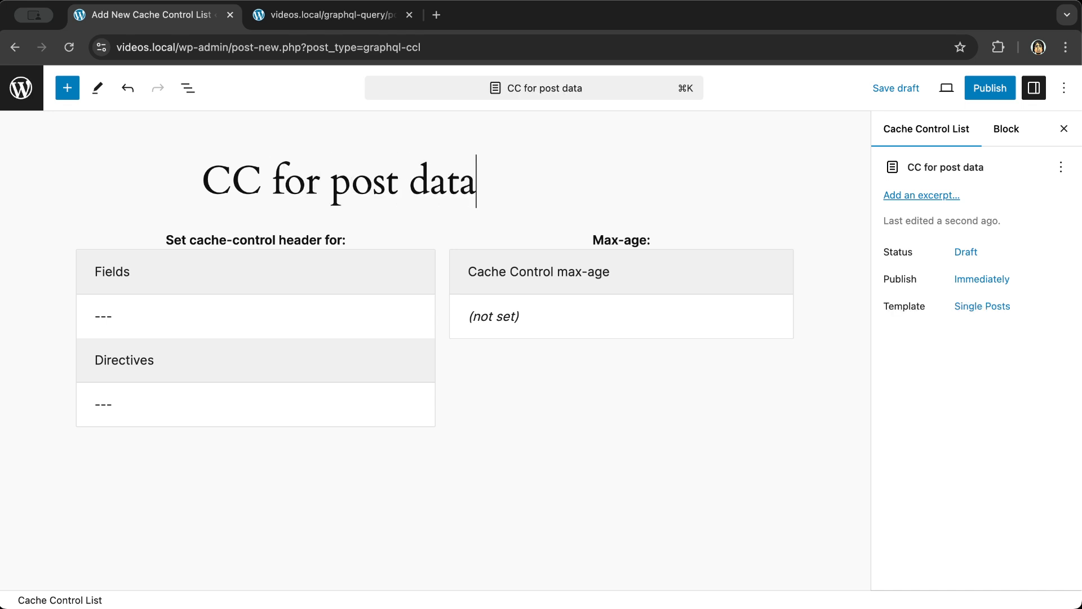
Search the cache control fields for "title" and select the title field of the Post type
{"action": "left_click", "coordinate": [194, 314]}
{"action": "scroll", "coordinate": [191, 307], "scroll_direction": "down", "scroll_amount": 1}
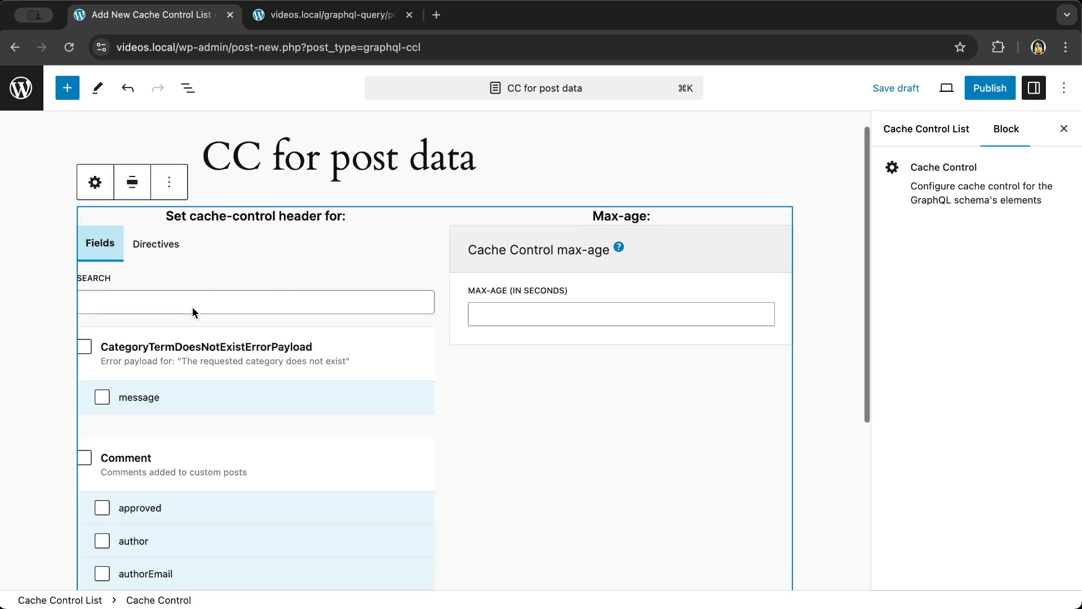
{"action": "left_click", "coordinate": [196, 298]}
{"action": "type", "text": "title"}
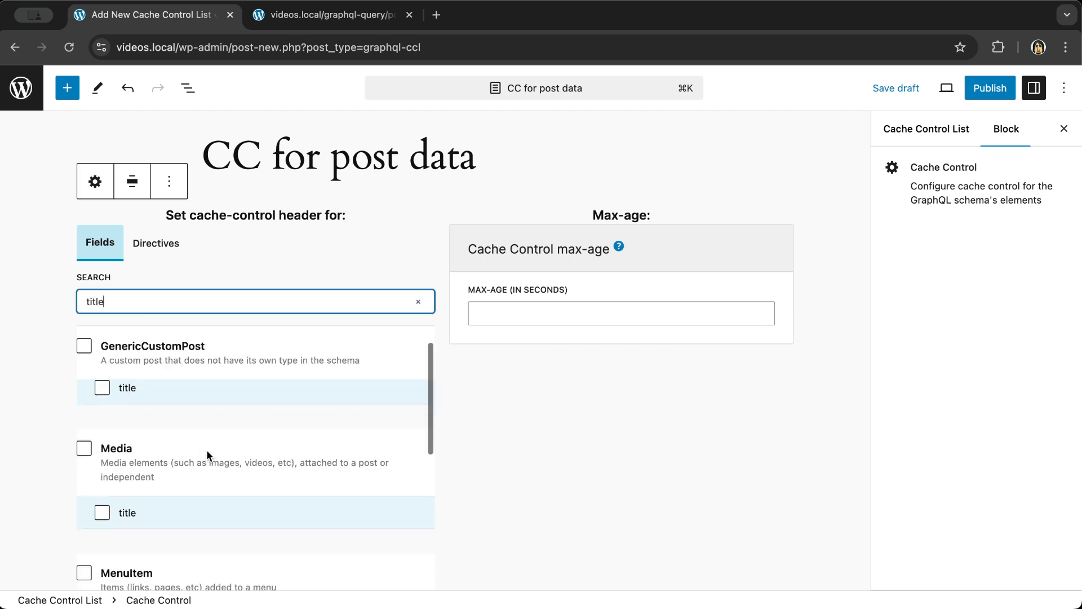
{"action": "scroll", "coordinate": [206, 449], "scroll_direction": "down", "scroll_amount": 8}
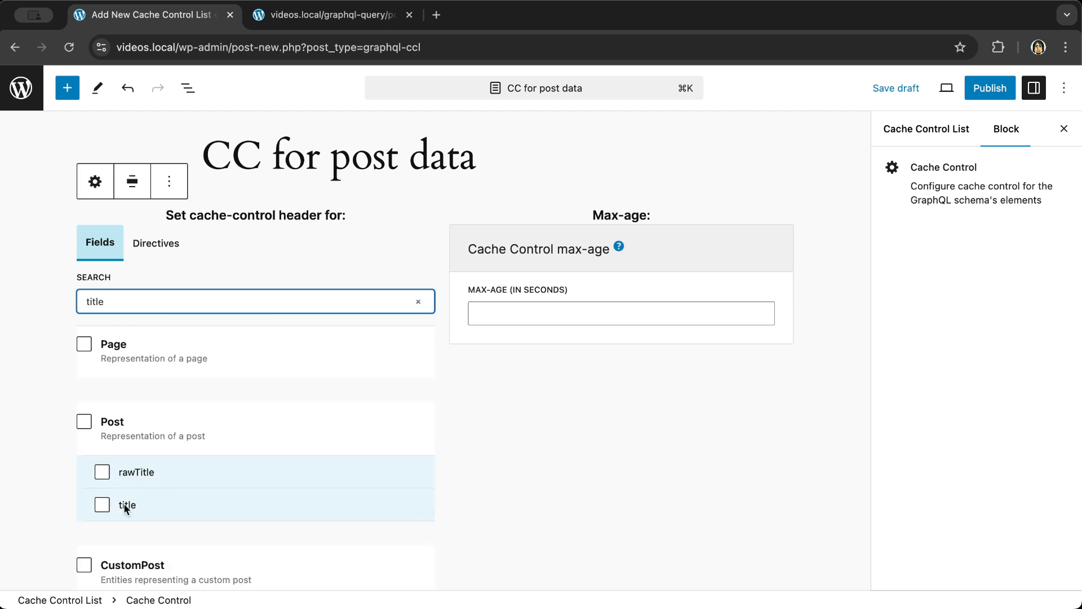
{"action": "left_click", "coordinate": [103, 504]}
Set the Cache Control max-age to 3600 seconds and publish the Cache Control List
{"action": "left_click", "coordinate": [539, 314]}
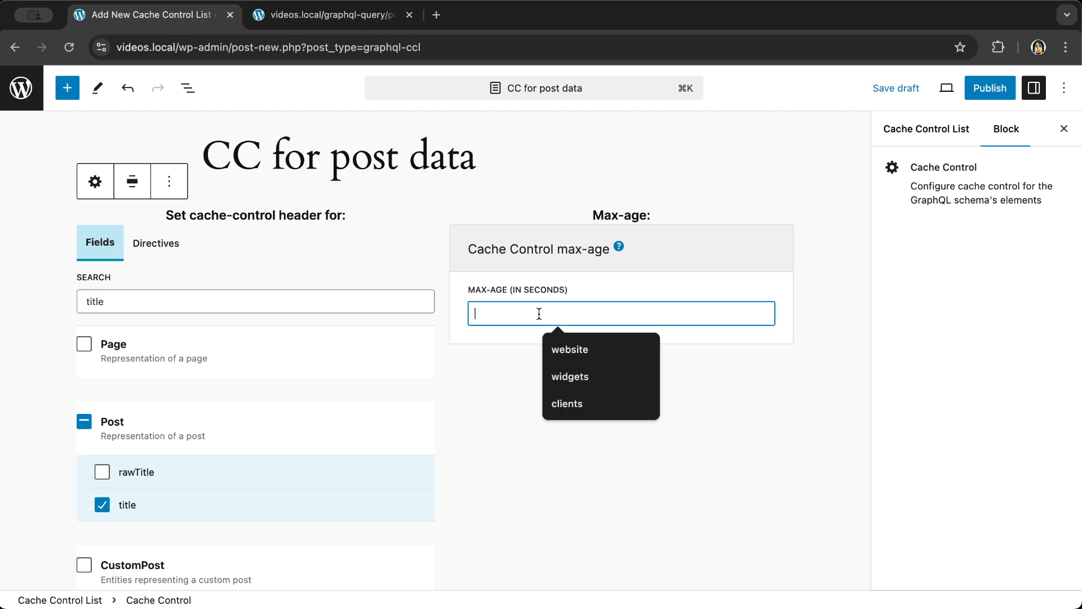
{"action": "type", "text": "3600"}
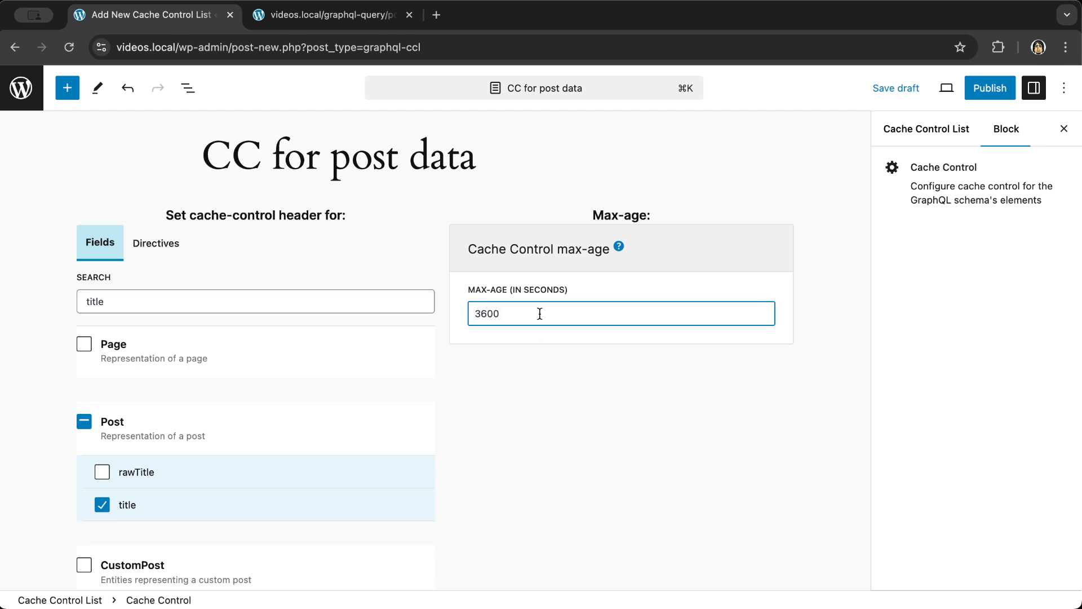
{"action": "left_click", "coordinate": [990, 93]}
{"action": "left_click", "coordinate": [925, 93]}
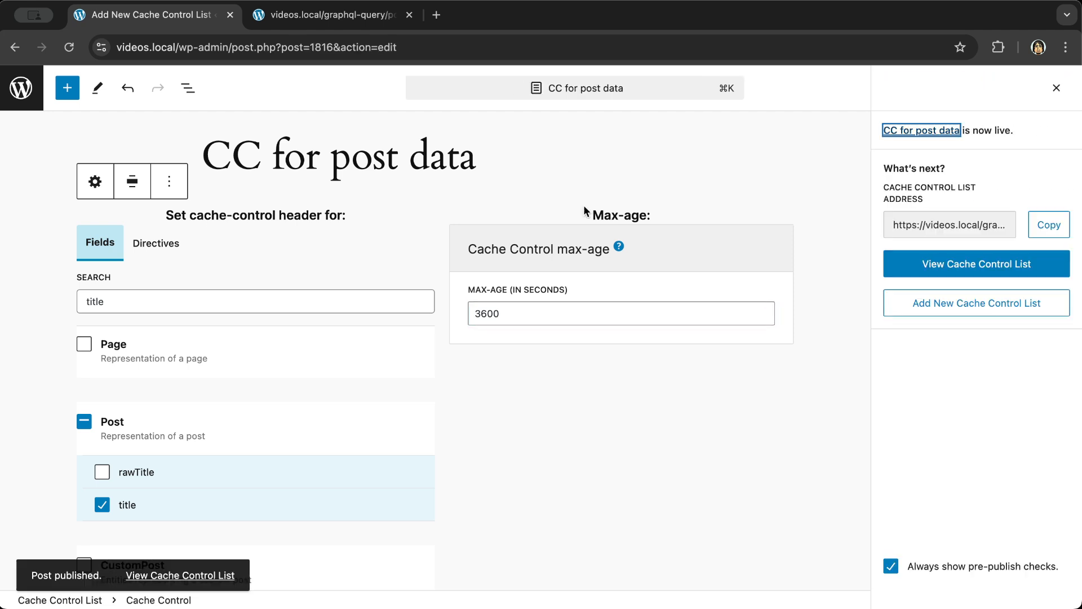
Create a new GraphQL Schema Configuration titled "SC for post data"
{"action": "left_click", "coordinate": [17, 94]}
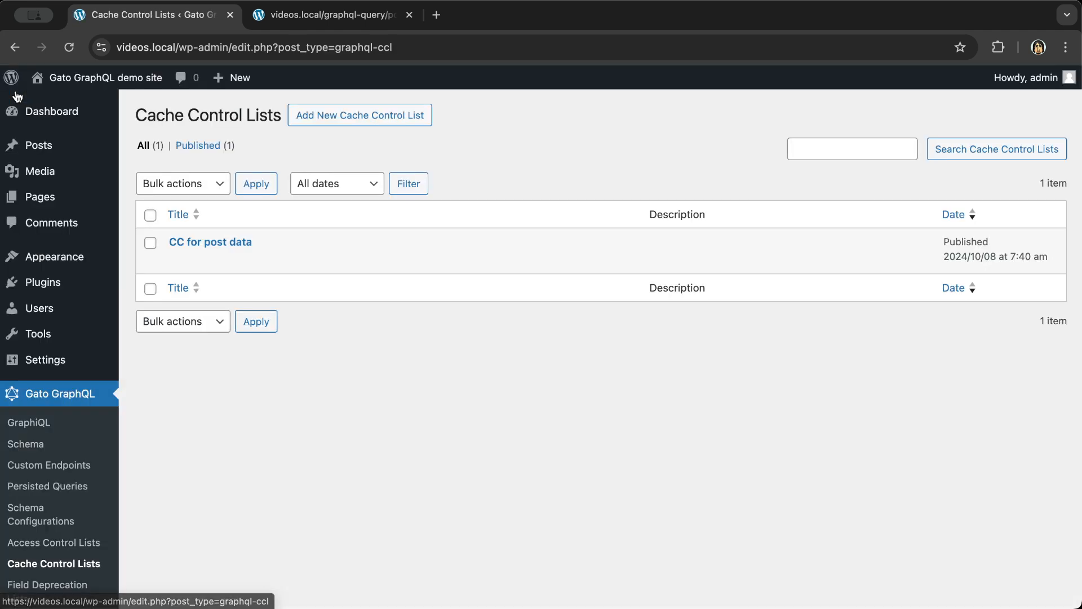
{"action": "left_click", "coordinate": [25, 521]}
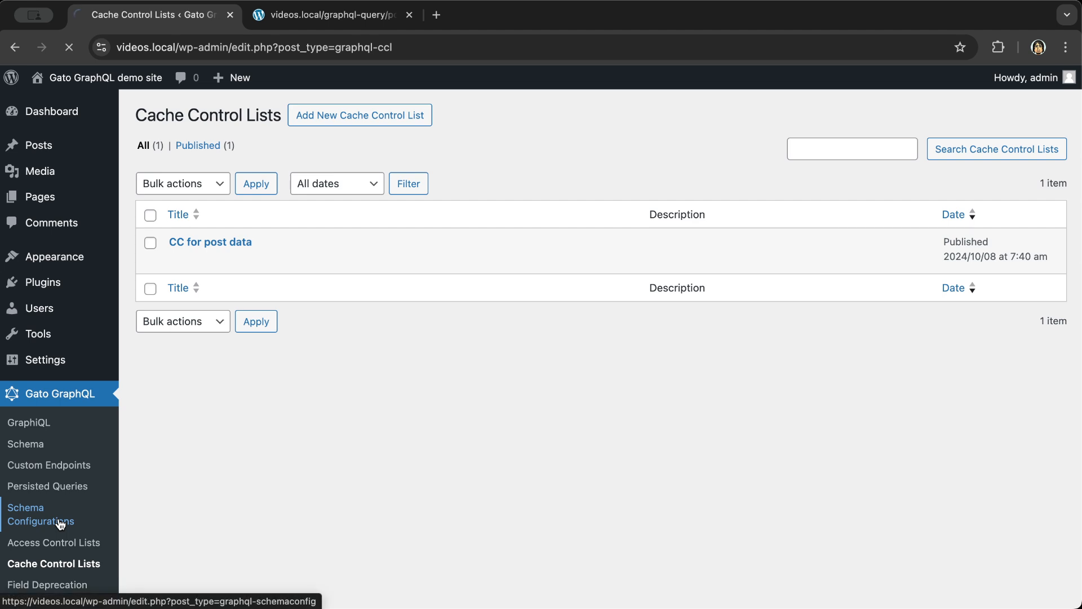
{"action": "left_click", "coordinate": [426, 123]}
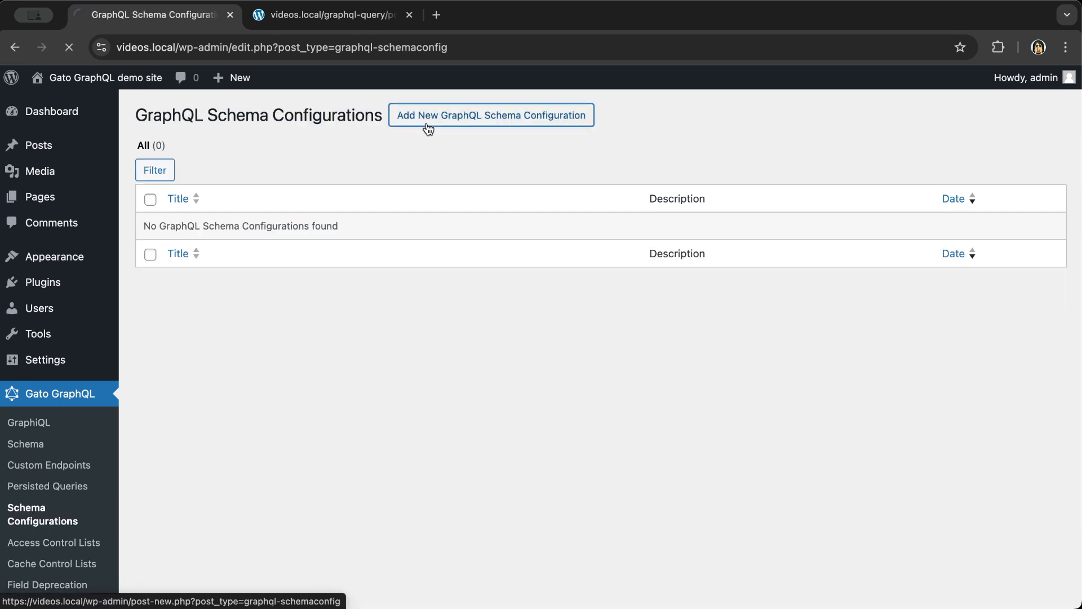
{"action": "left_click", "coordinate": [334, 177]}
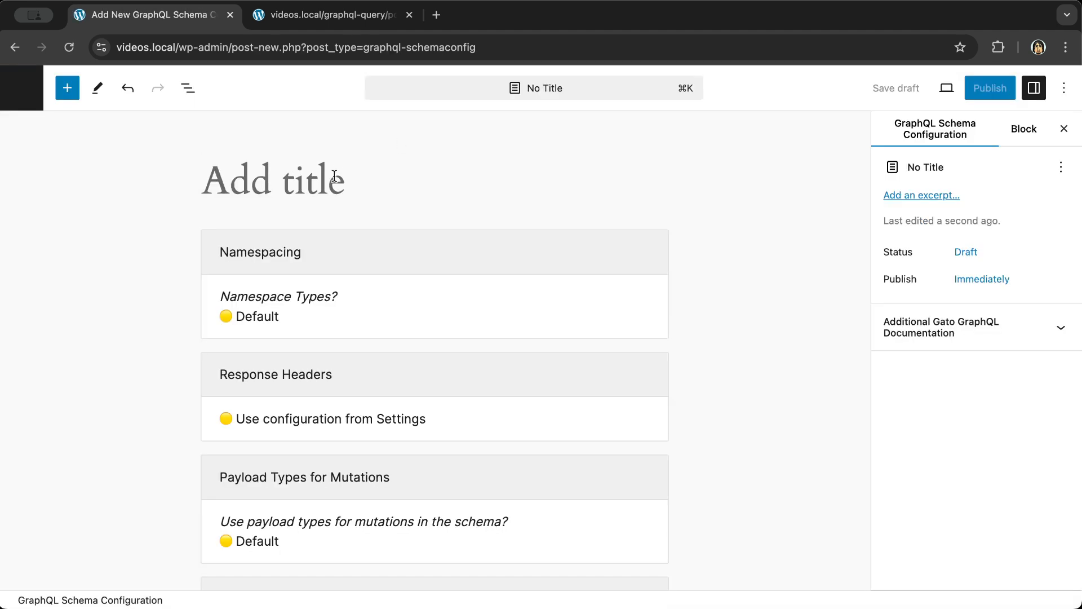
{"action": "type", "text": "SC for post d"}
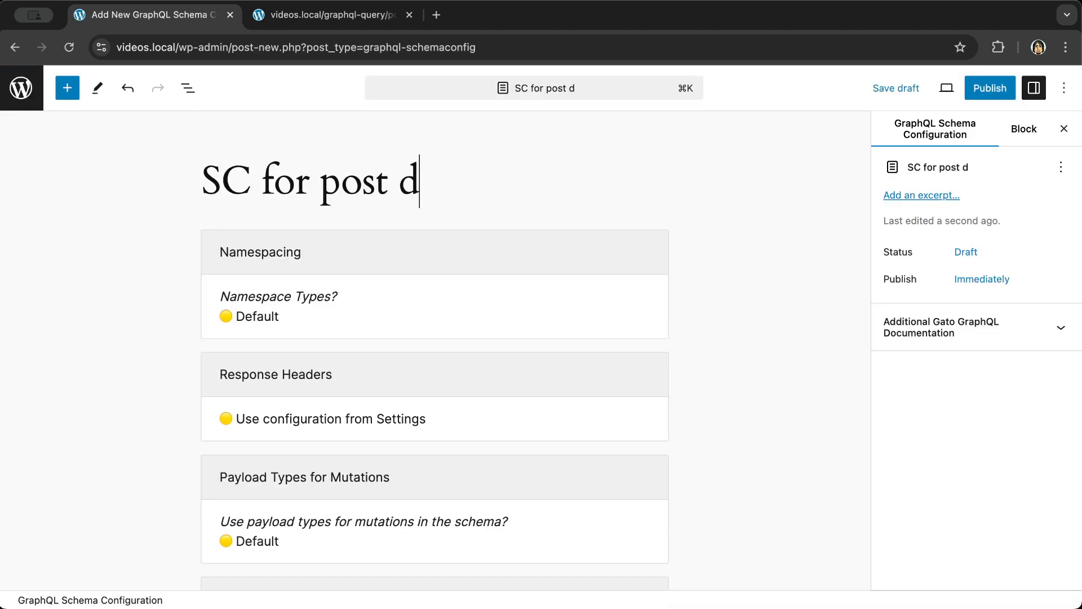
{"action": "type", "text": "ata"}
Enable custom Cache Control configuration with the "CC for post data" list selected, and publish the Schema Configuration
{"action": "scroll", "coordinate": [592, 319], "scroll_direction": "down", "scroll_amount": 15}
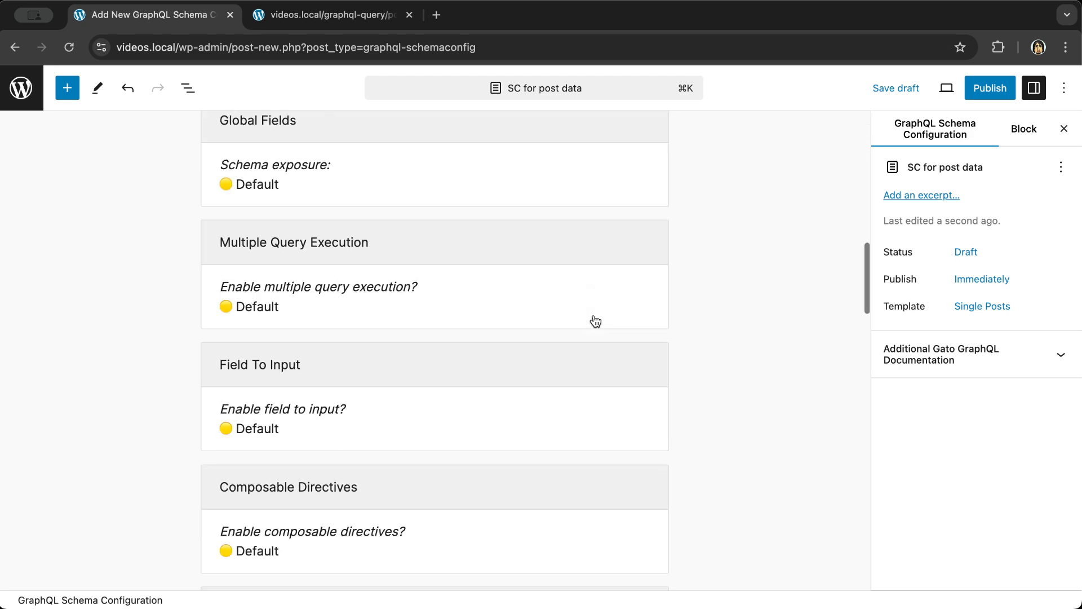
{"action": "scroll", "coordinate": [596, 321], "scroll_direction": "down", "scroll_amount": 12}
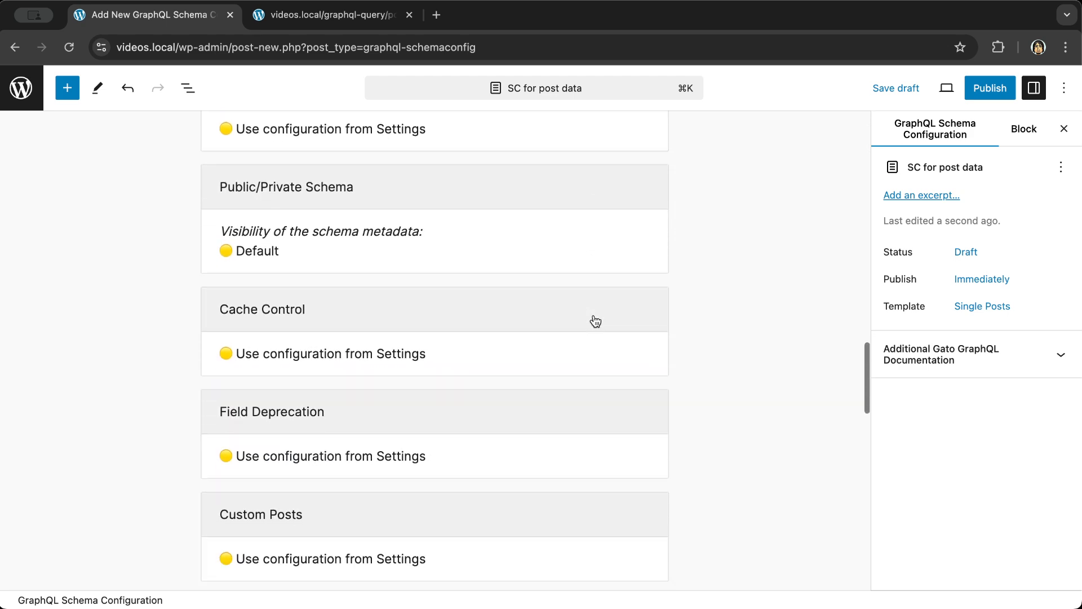
{"action": "left_click", "coordinate": [452, 287]}
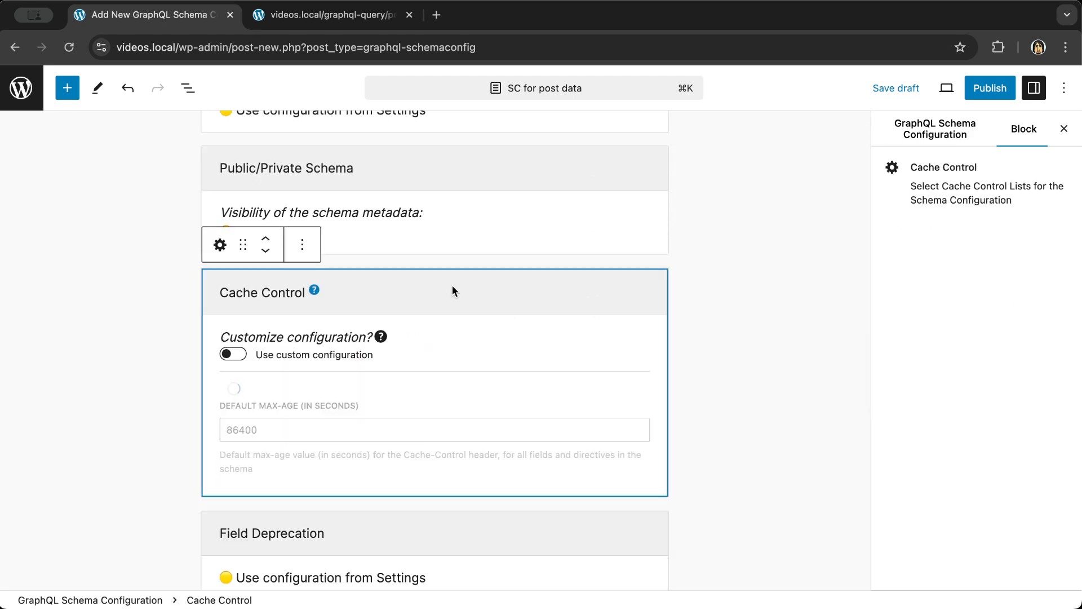
{"action": "left_click", "coordinate": [239, 355]}
{"action": "left_click", "coordinate": [246, 500]}
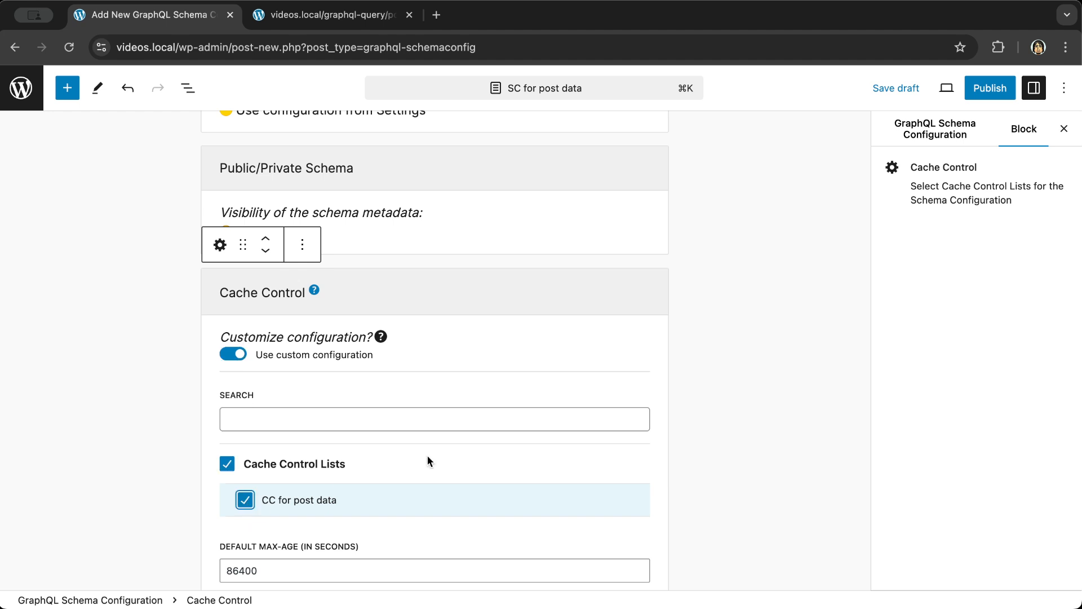
{"action": "scroll", "coordinate": [695, 437], "scroll_direction": "down", "scroll_amount": 1}
{"action": "left_click", "coordinate": [983, 99]}
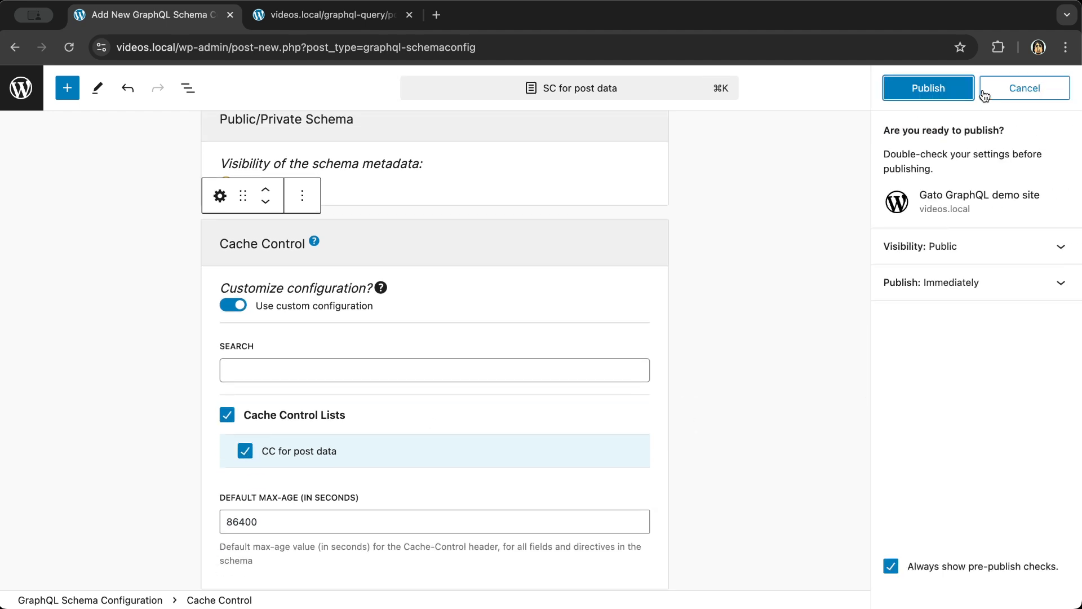
{"action": "left_click", "coordinate": [925, 92]}
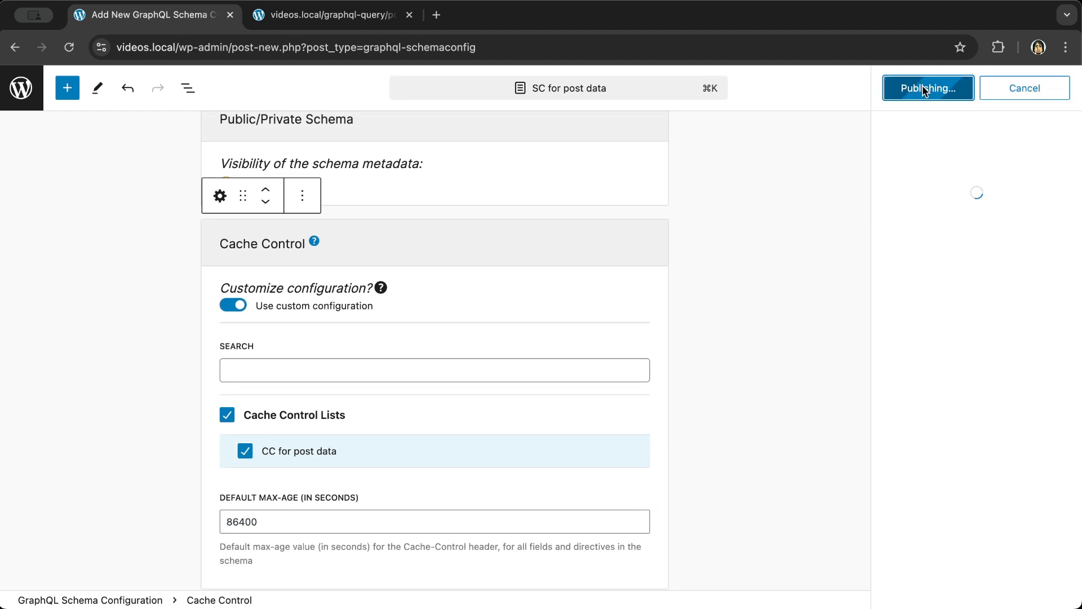
Assign the "SC for post data" schema configuration to the "Post data" persisted query and save it
{"action": "left_click", "coordinate": [21, 87]}
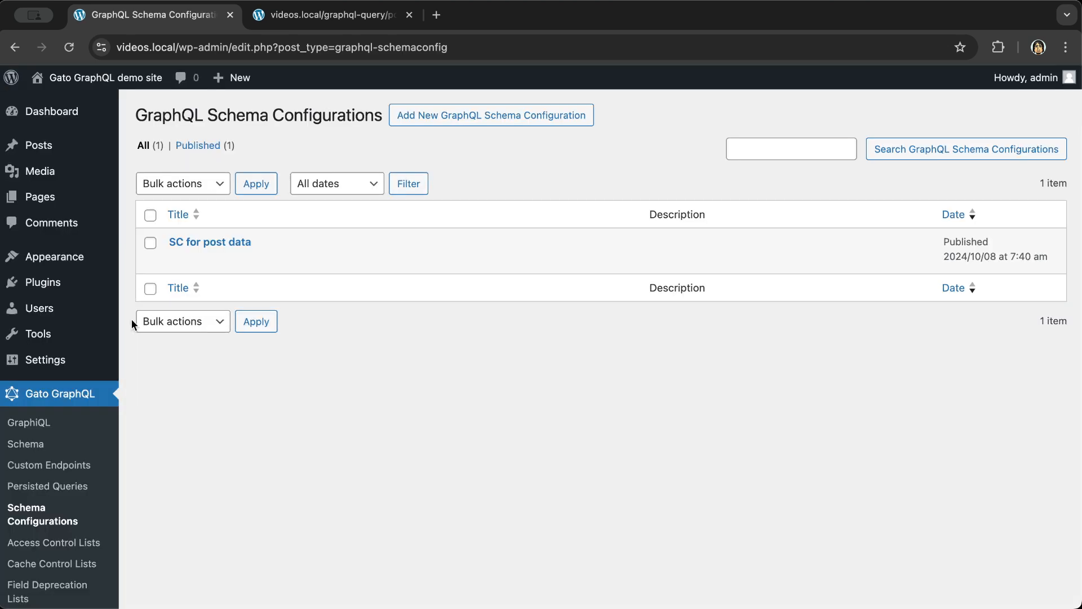
{"action": "left_click", "coordinate": [66, 486]}
{"action": "left_click", "coordinate": [219, 257]}
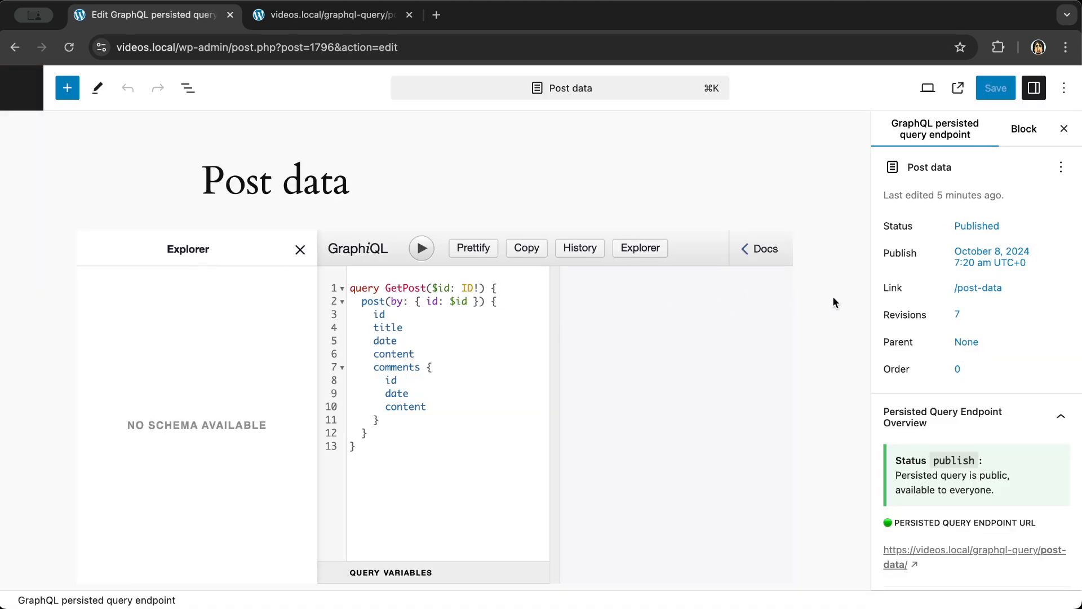
{"action": "scroll", "coordinate": [836, 303], "scroll_direction": "down", "scroll_amount": 3}
{"action": "left_click", "coordinate": [370, 561]}
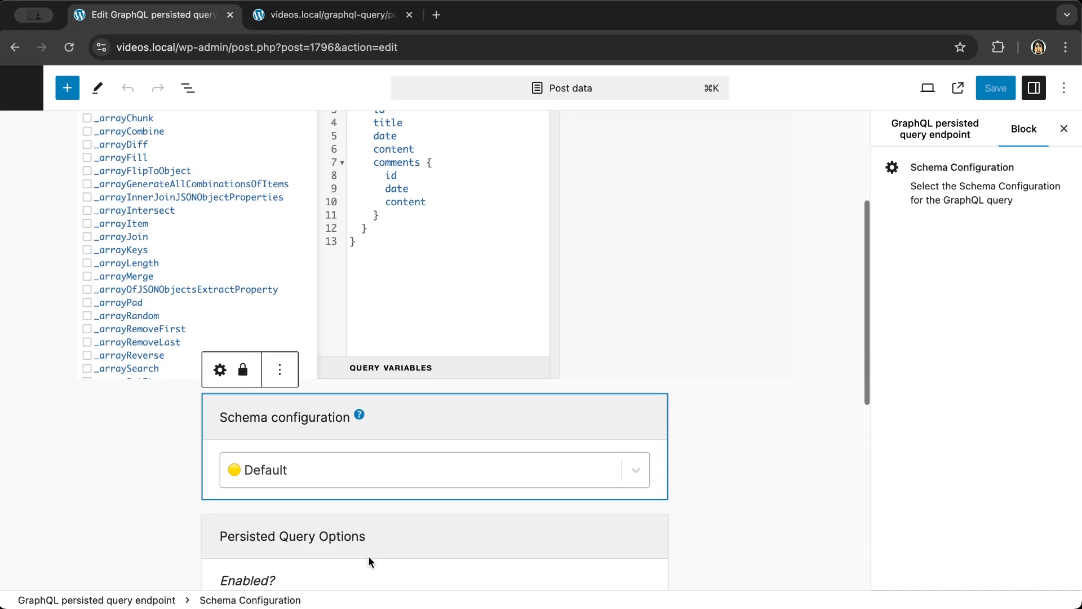
{"action": "left_click", "coordinate": [331, 439]}
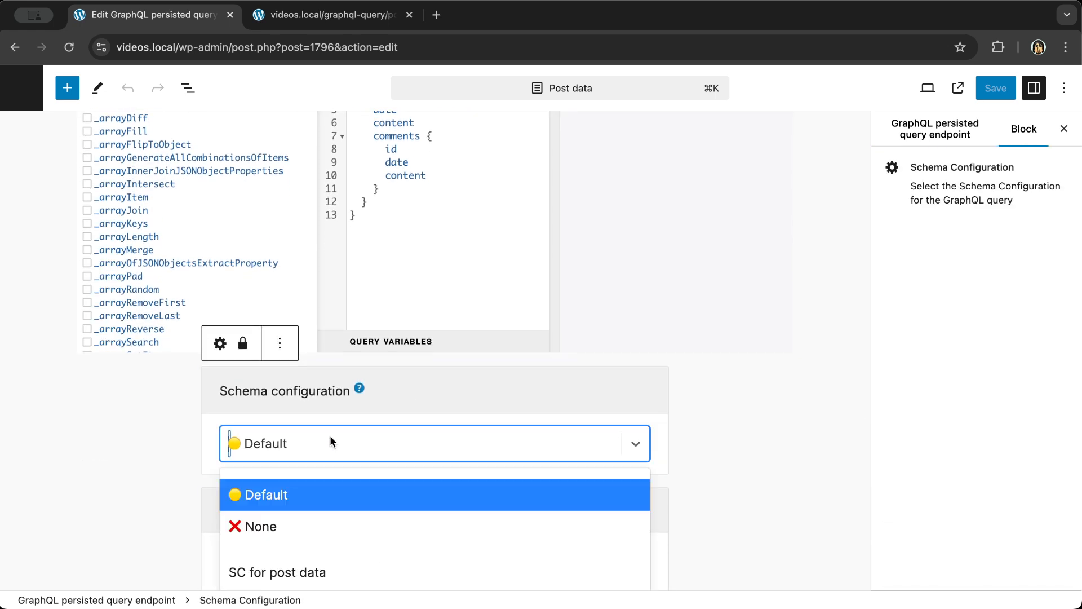
{"action": "left_click", "coordinate": [293, 575]}
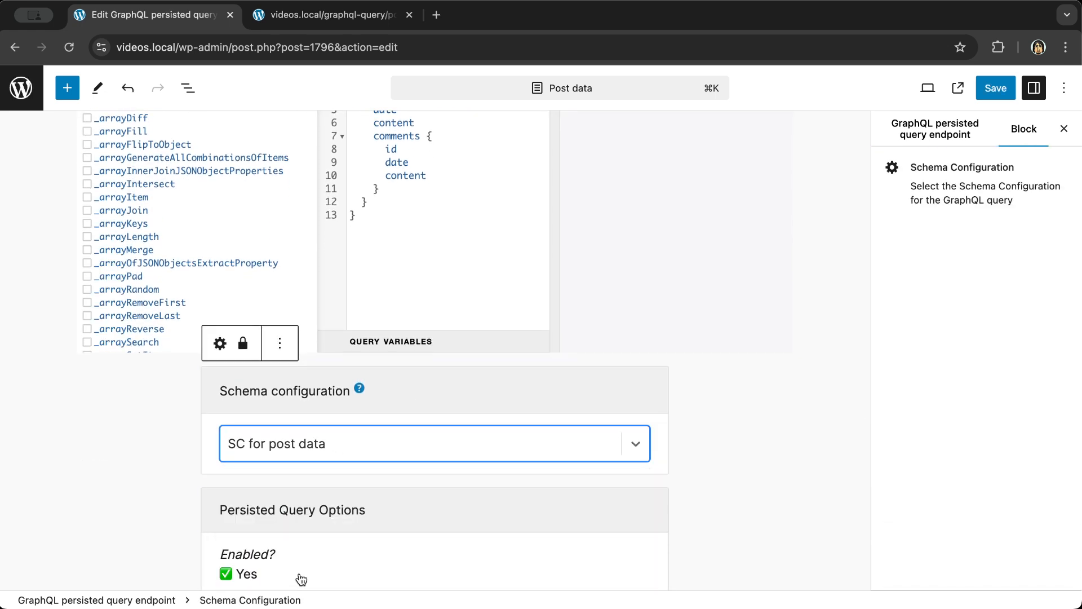
{"action": "left_click", "coordinate": [997, 87]}
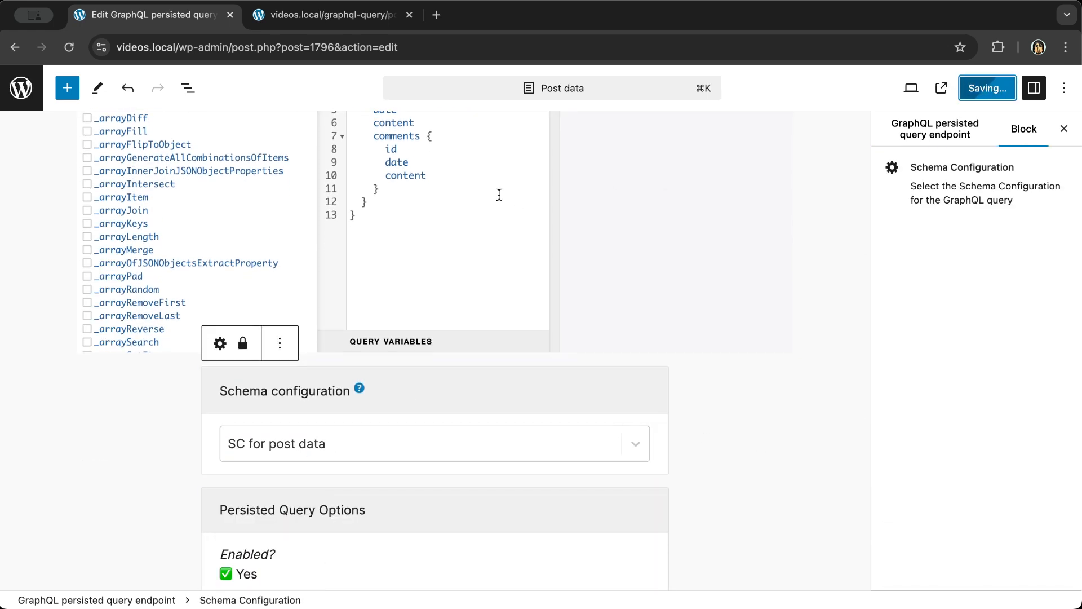
Review the queried fields in the post-data response and the field and max-age set in the "CC for post data" Cache Control List
{"action": "left_click", "coordinate": [345, 17]}
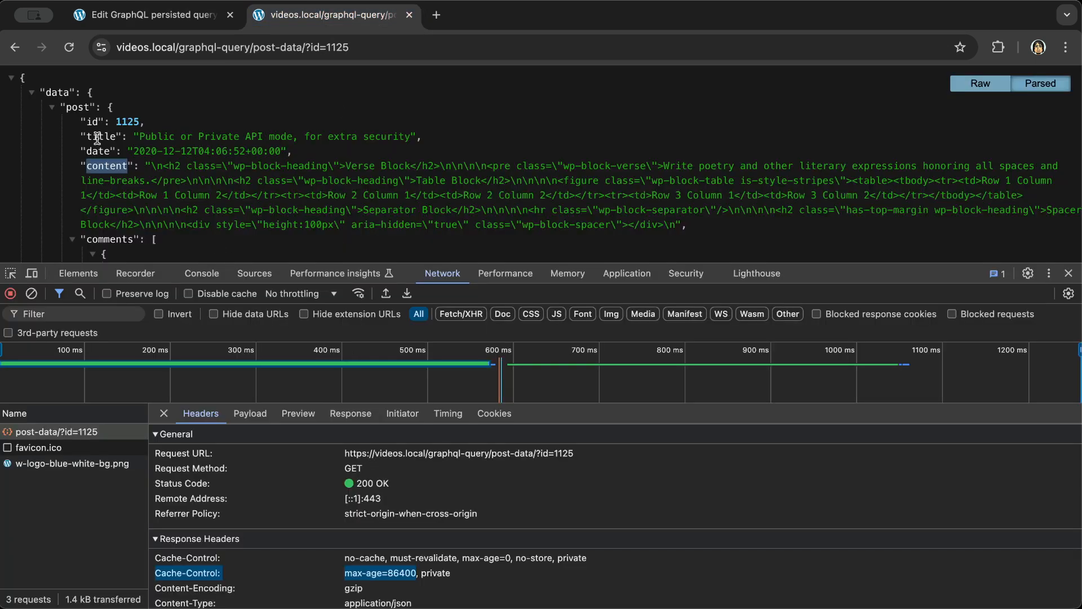
{"action": "left_click", "coordinate": [138, 22]}
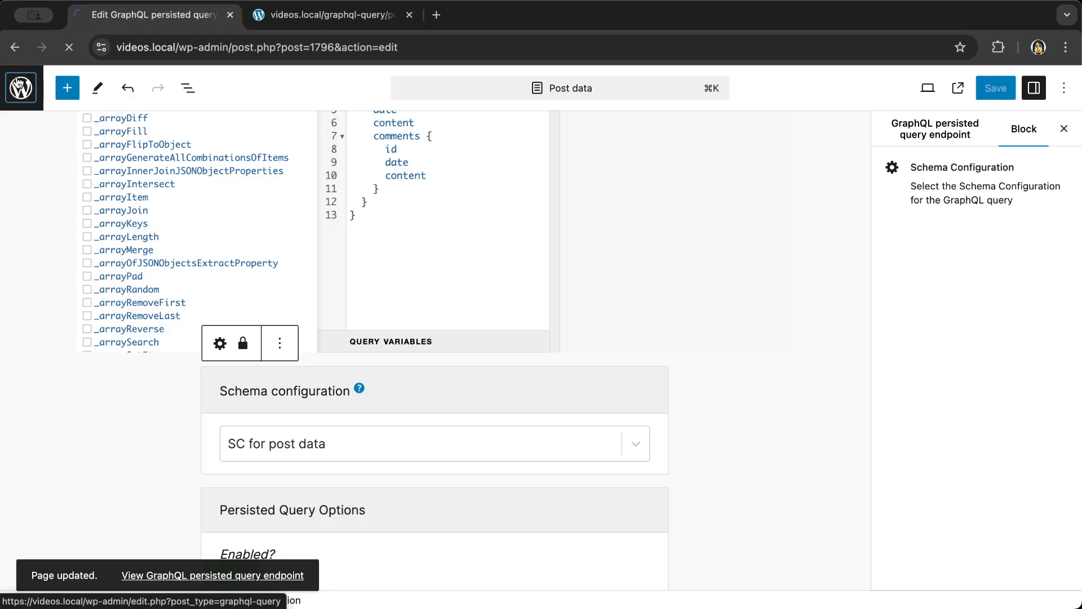
{"action": "left_click", "coordinate": [20, 87]}
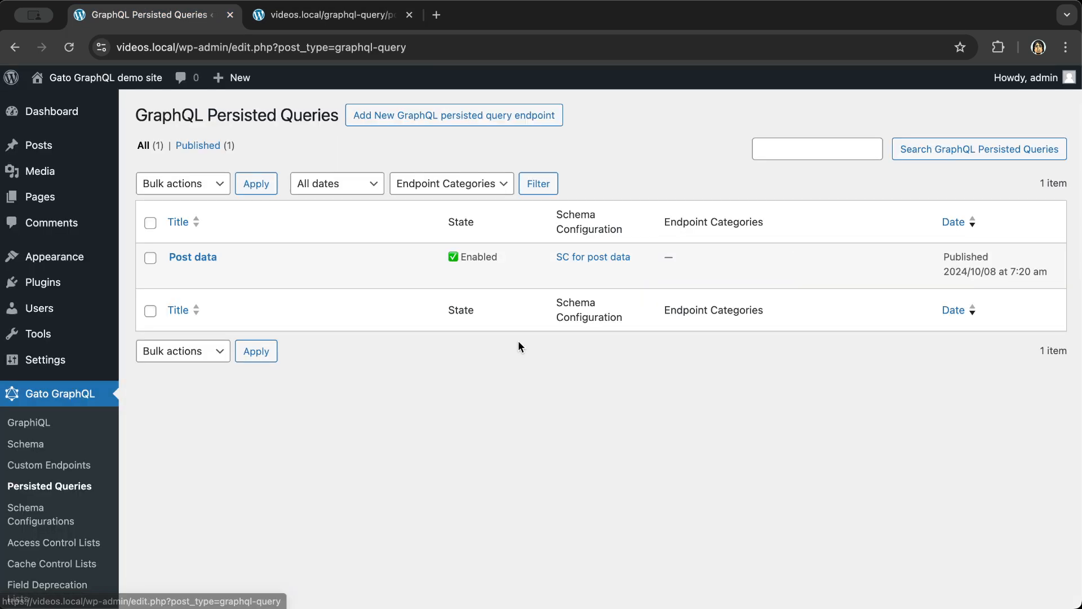
{"action": "left_click", "coordinate": [42, 563]}
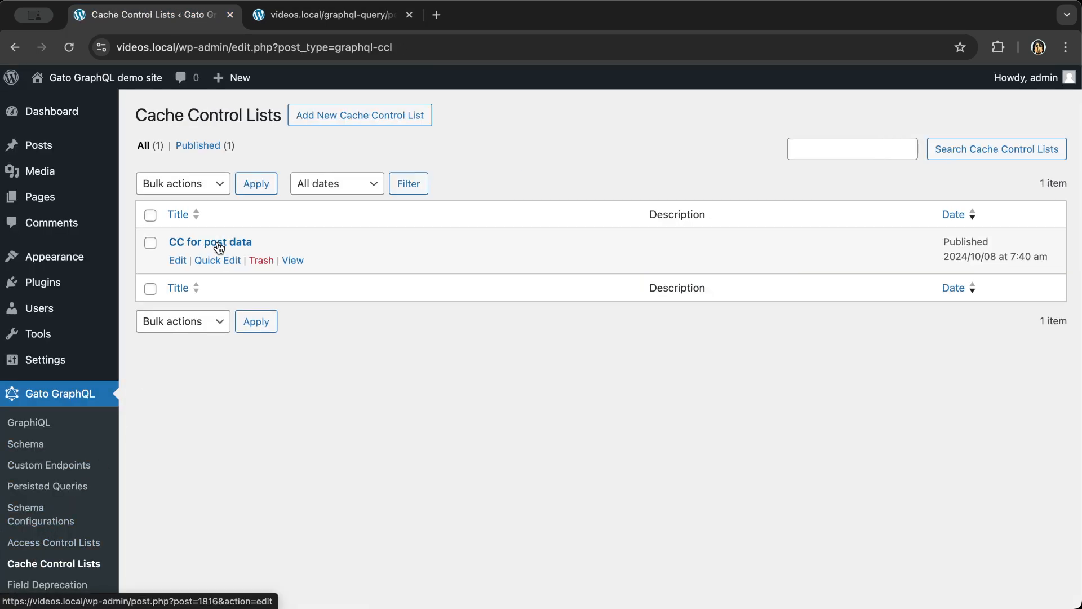
{"action": "left_click", "coordinate": [220, 244]}
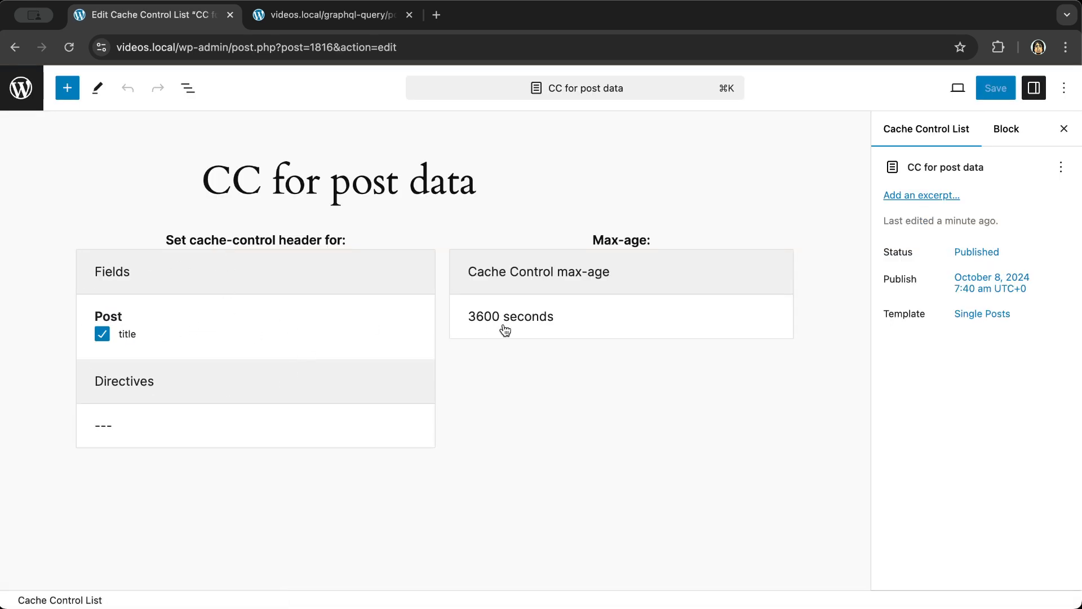
Reload the post-data query response and examine the max-age in its Cache-Control response header
{"action": "left_click", "coordinate": [312, 22]}
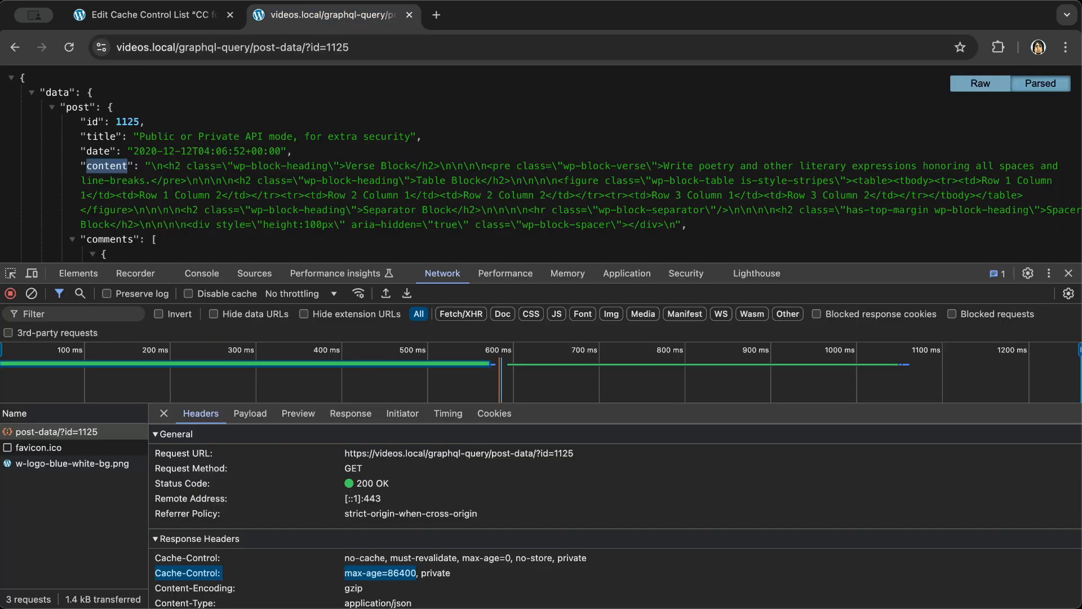
{"action": "left_click", "coordinate": [69, 48]}
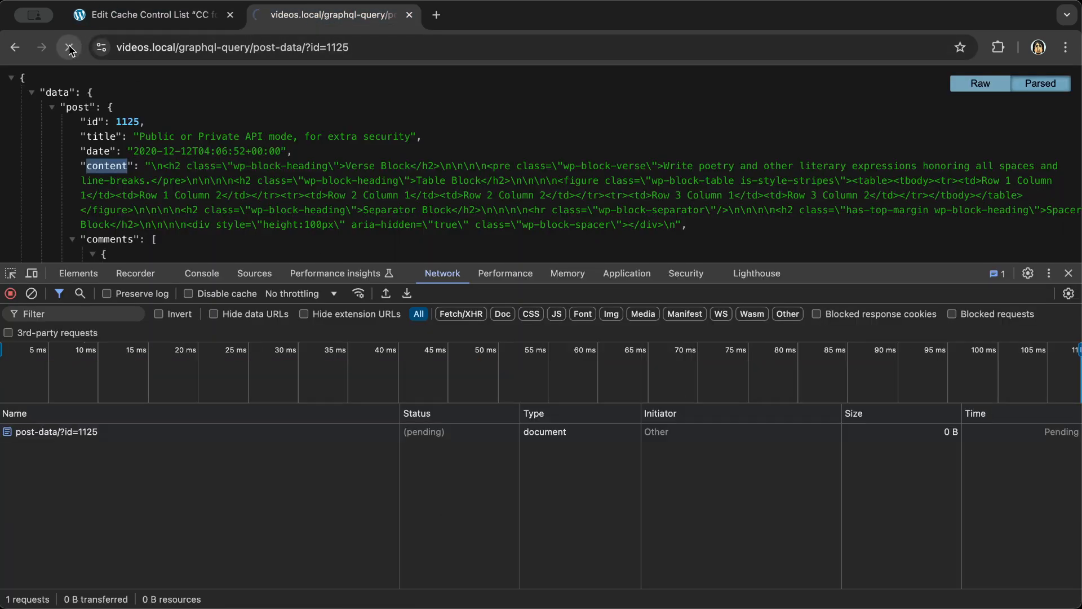
{"action": "left_click", "coordinate": [162, 433]}
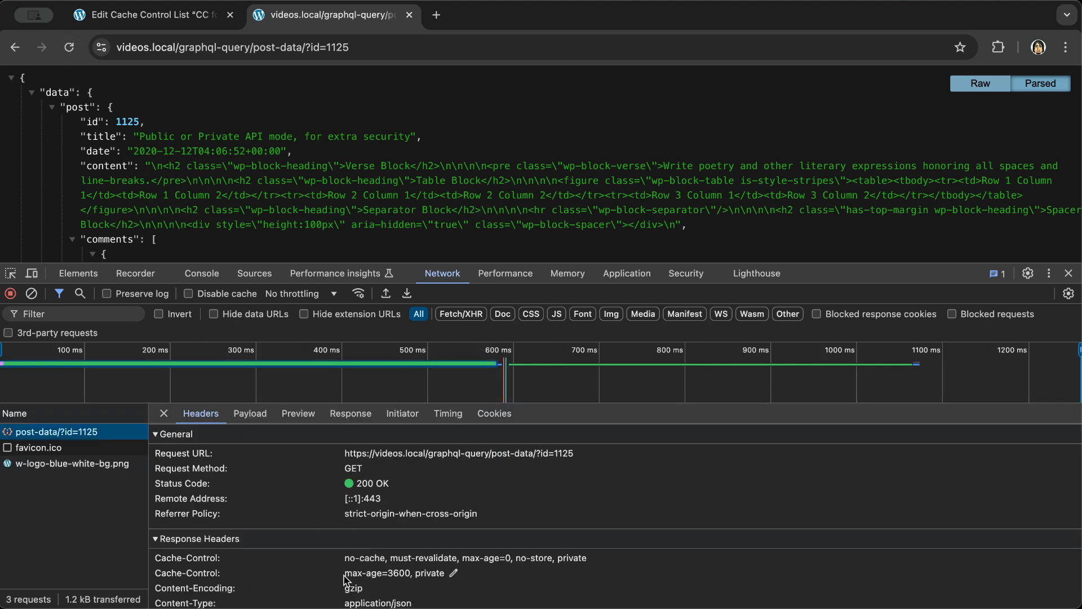
{"action": "left_click_drag", "start_coordinate": [177, 573], "coordinate": [413, 580]}
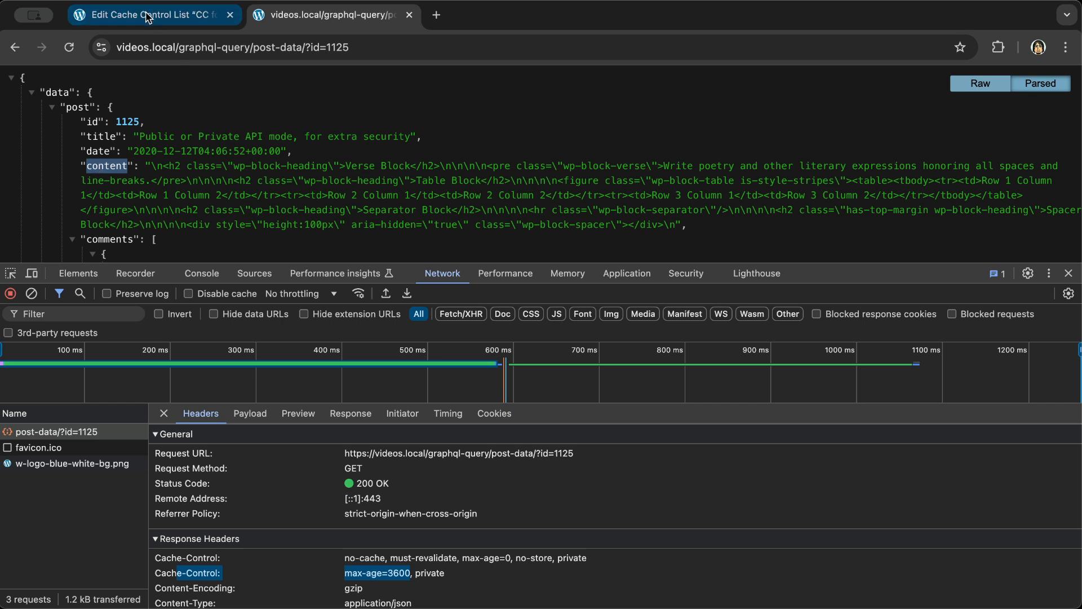
Return to the "CC for post data" Cache Control List and add a second Cache Control block
{"action": "left_click", "coordinate": [163, 15]}
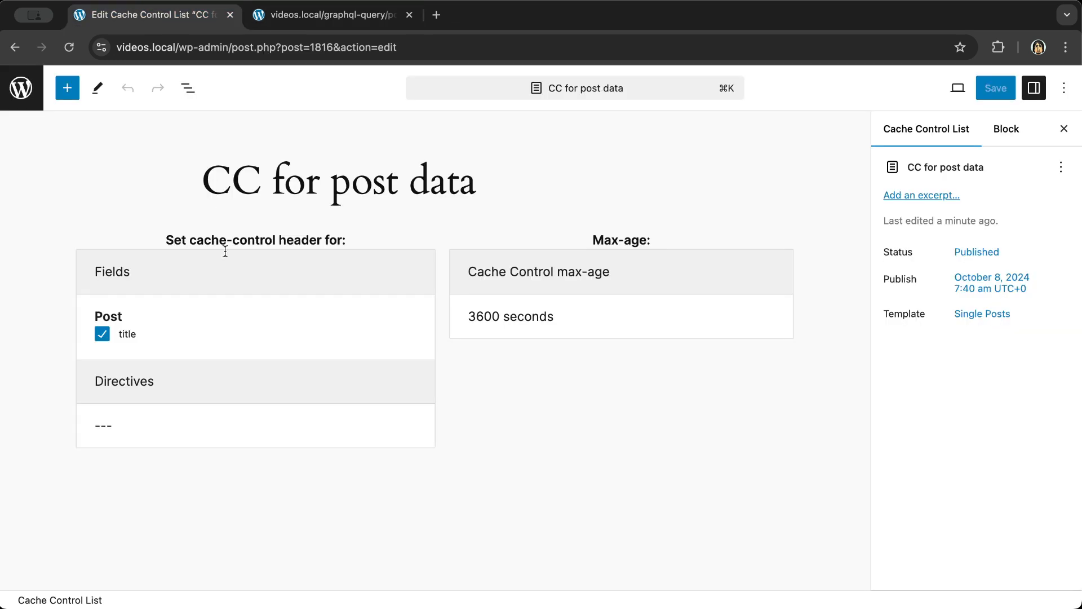
{"action": "left_click", "coordinate": [67, 87]}
{"action": "left_click", "coordinate": [50, 253]}
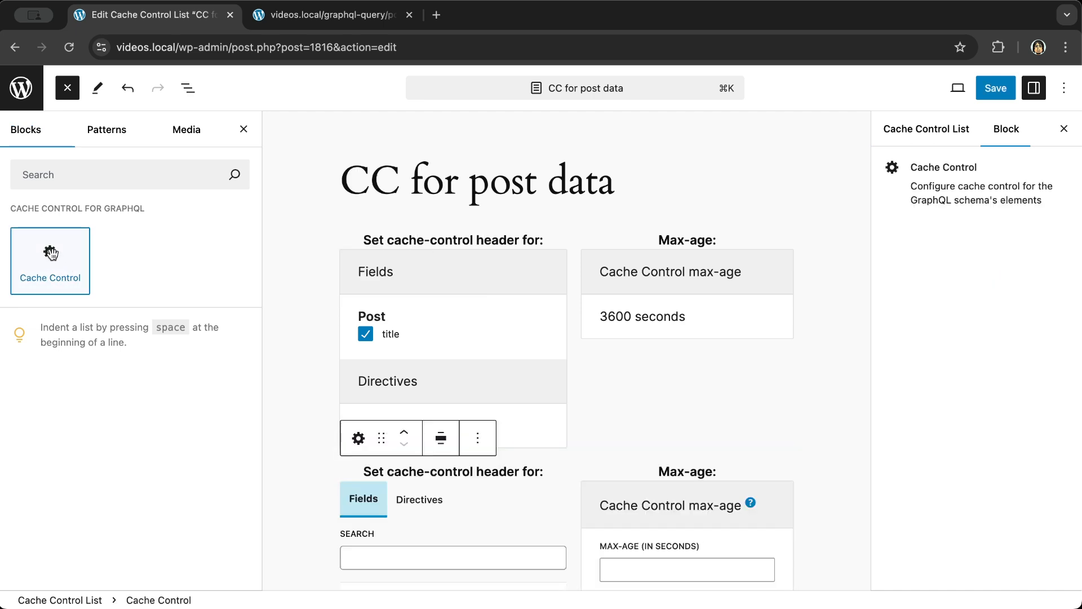
Search the new block's fields for "content" and select the content and rawContent fields of the Post type
{"action": "scroll", "coordinate": [507, 395], "scroll_direction": "down", "scroll_amount": 4}
{"action": "left_click", "coordinate": [398, 361]}
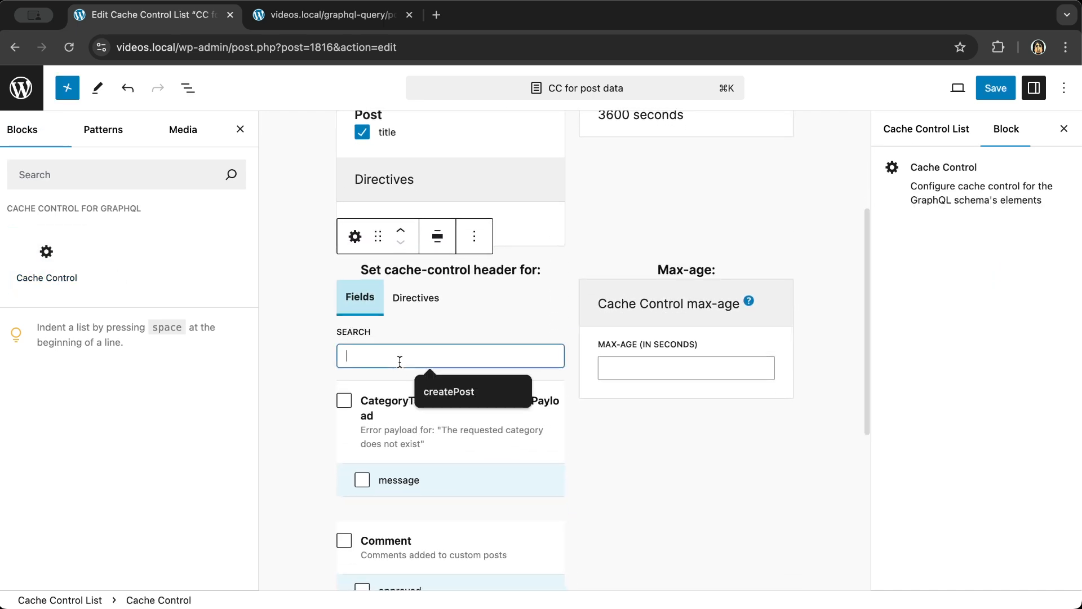
{"action": "type", "text": "content"}
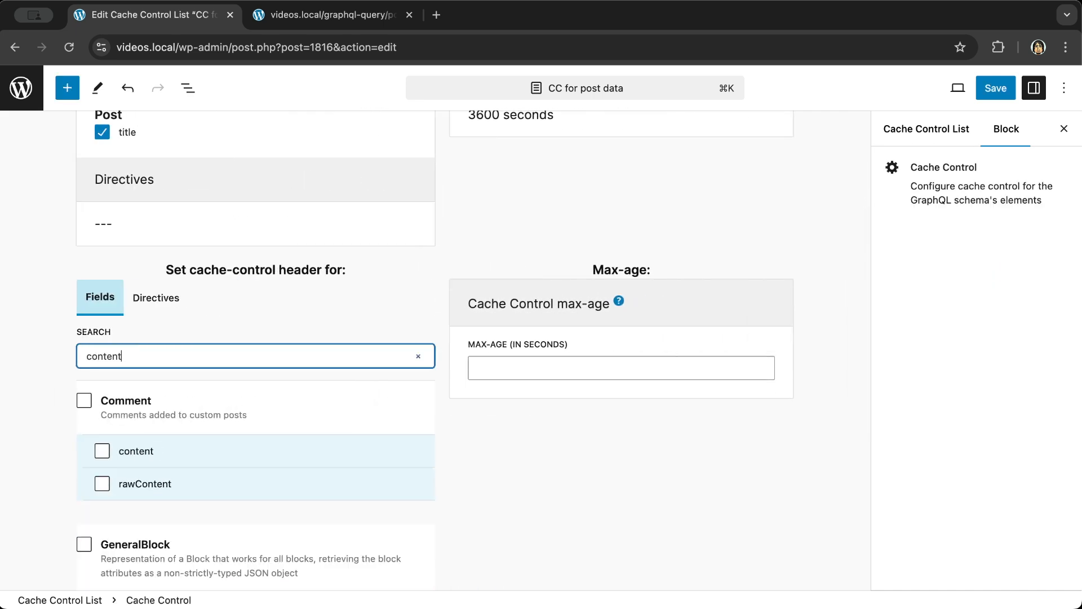
{"action": "scroll", "coordinate": [320, 452], "scroll_direction": "down", "scroll_amount": 3}
{"action": "scroll", "coordinate": [321, 454], "scroll_direction": "down", "scroll_amount": 8}
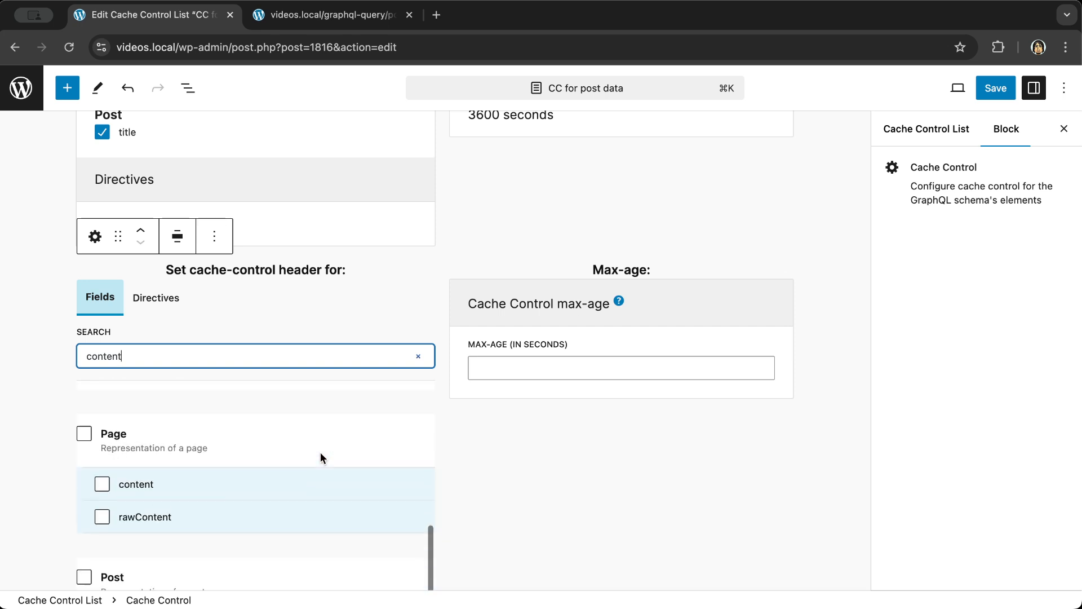
{"action": "left_click", "coordinate": [134, 472]}
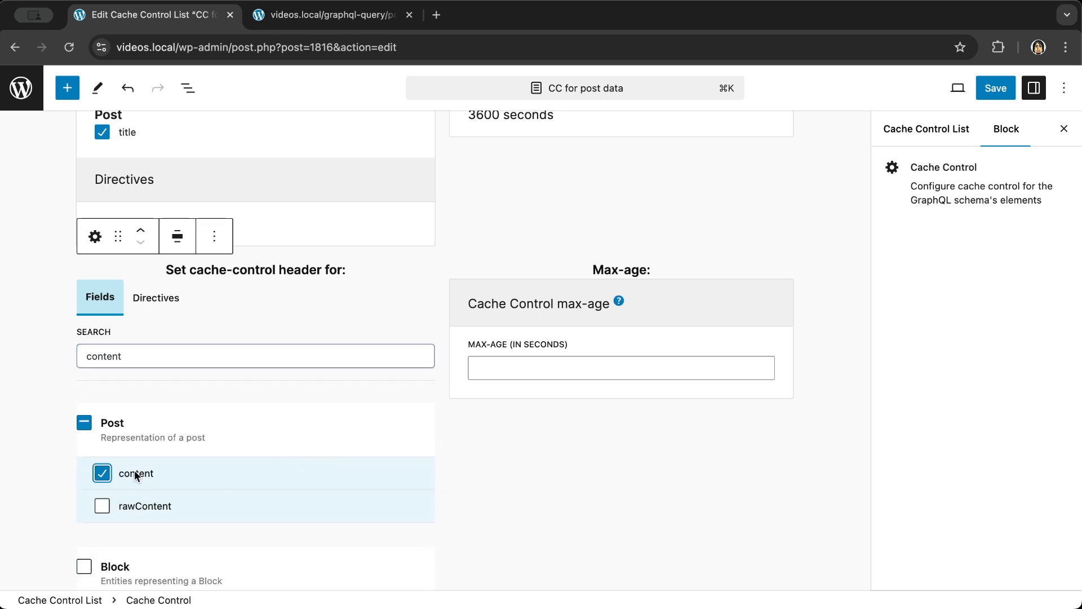
{"action": "left_click", "coordinate": [134, 504]}
Set the second block's Cache Control max-age to 300 seconds and save the Cache Control List
{"action": "left_click", "coordinate": [522, 370]}
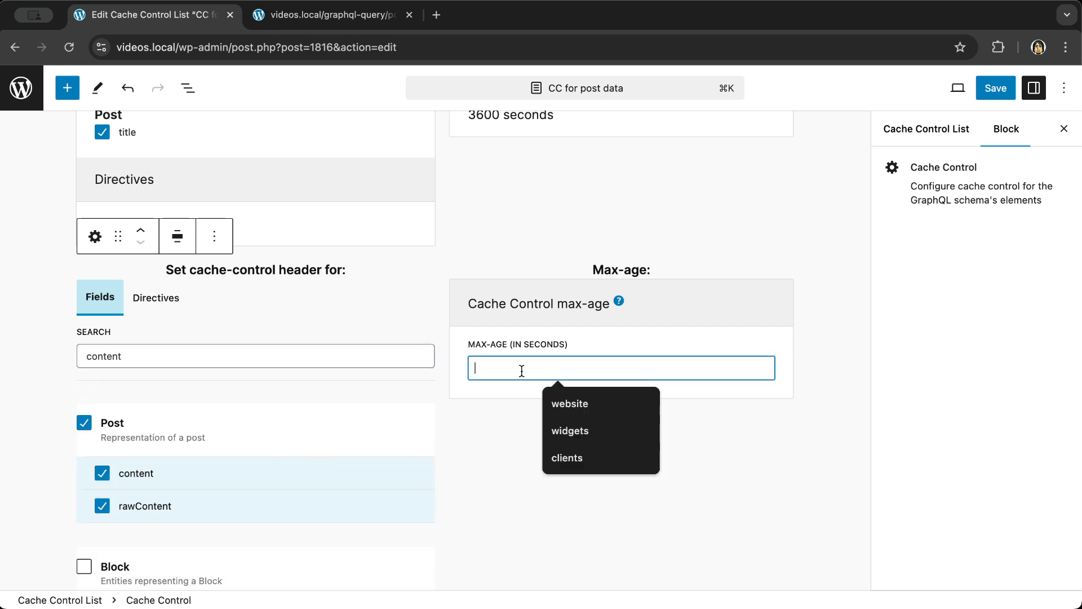
{"action": "type", "text": "300"}
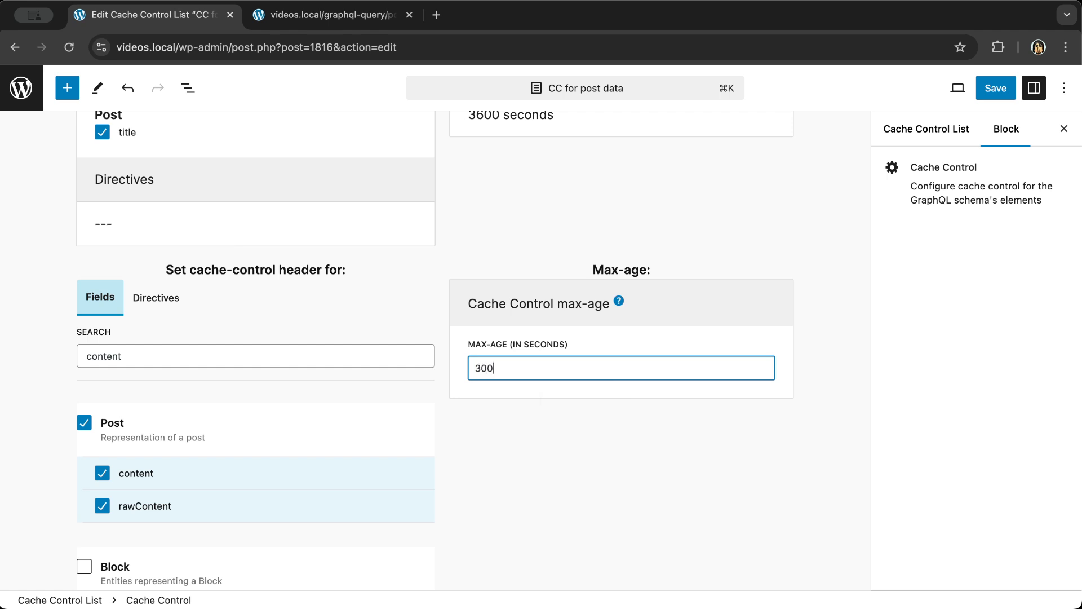
{"action": "left_click", "coordinate": [995, 88]}
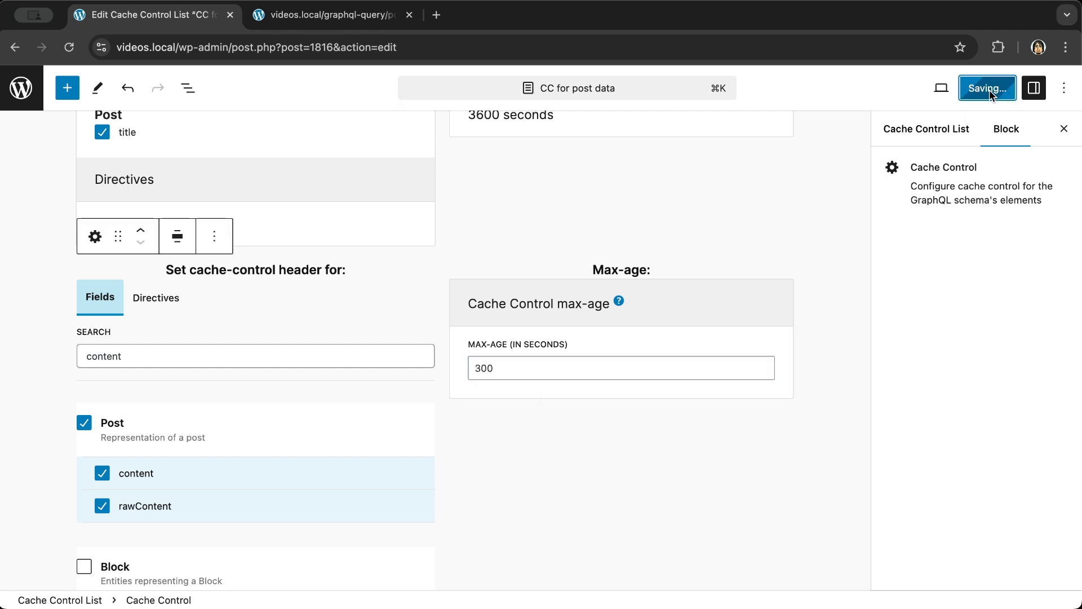
Reload the post-data query response and check its Cache-Control max-age header, then look through the comments in the returned data
{"action": "left_click", "coordinate": [327, 17]}
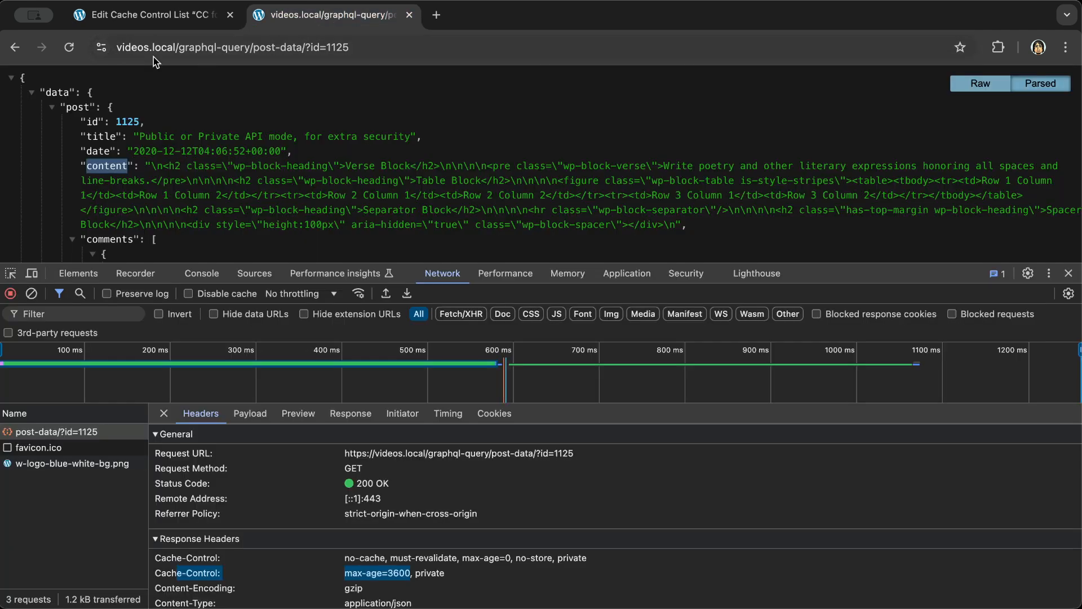
{"action": "left_click", "coordinate": [69, 48]}
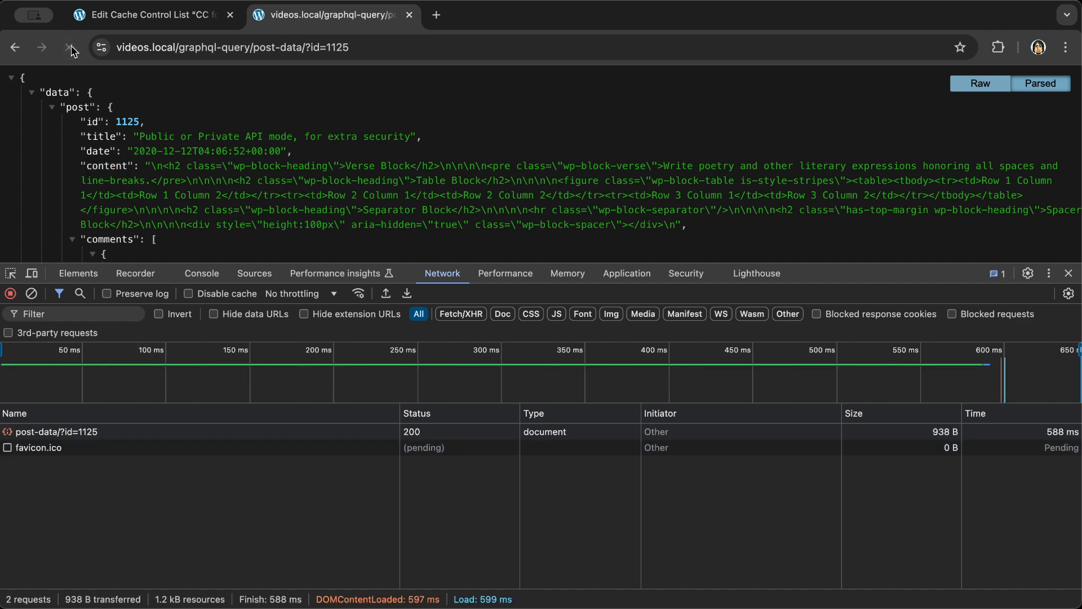
{"action": "left_click", "coordinate": [164, 432]}
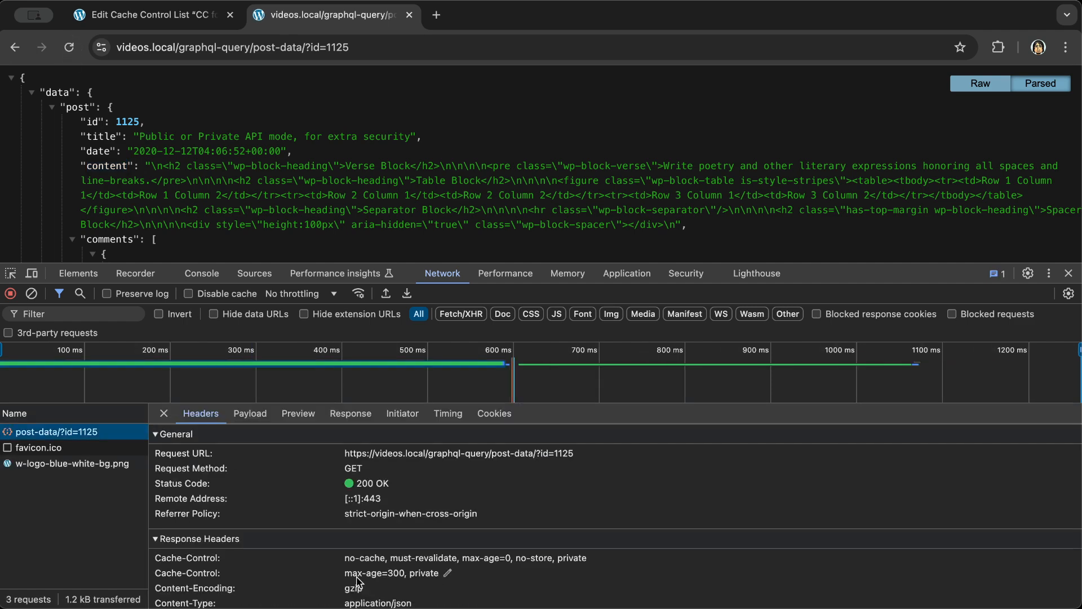
{"action": "left_click_drag", "start_coordinate": [177, 573], "coordinate": [406, 578]}
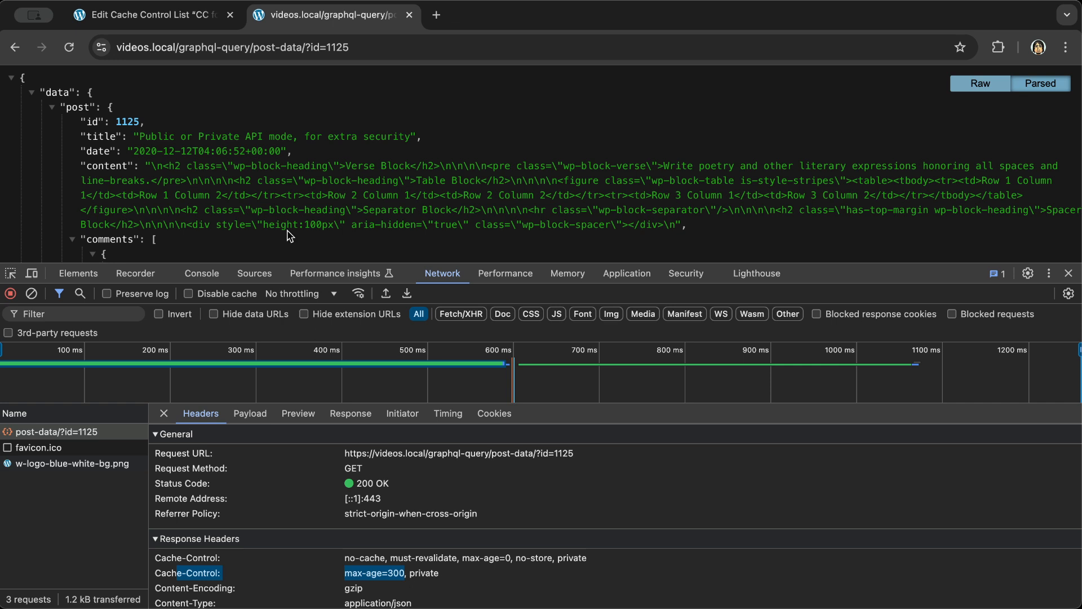
{"action": "scroll", "coordinate": [284, 182], "scroll_direction": "down", "scroll_amount": 3}
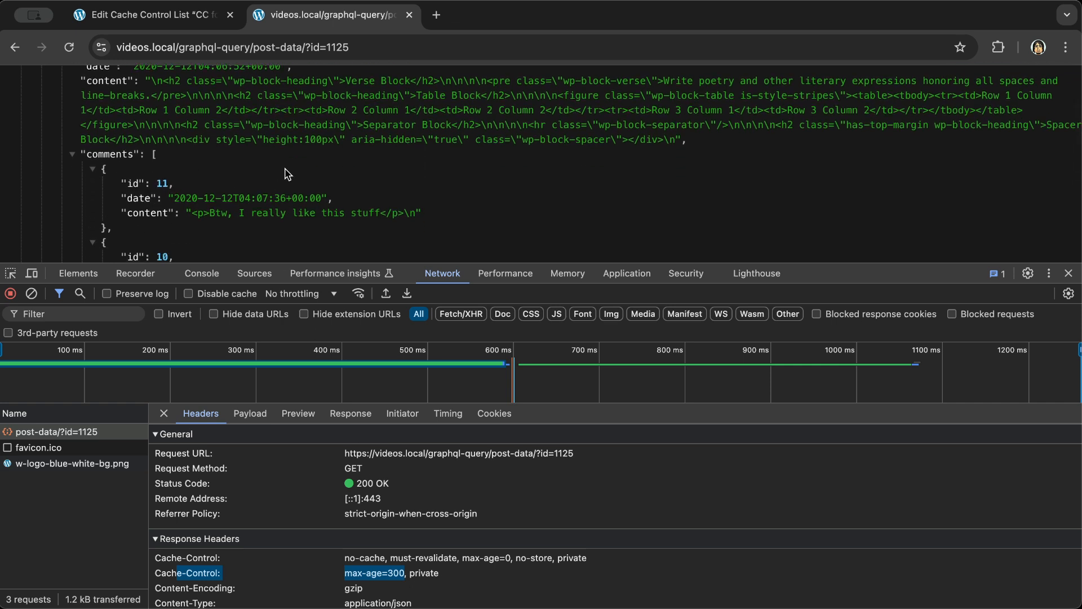
Return to the "CC for post data" Cache Control List and add a third Cache Control block
{"action": "left_click", "coordinate": [151, 17]}
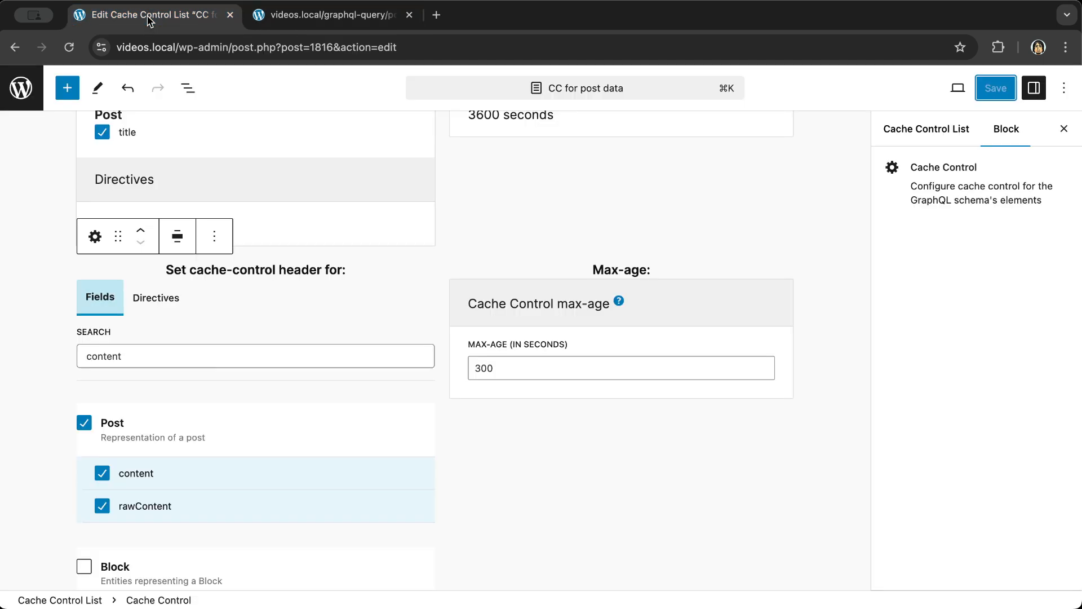
{"action": "left_click", "coordinate": [67, 87]}
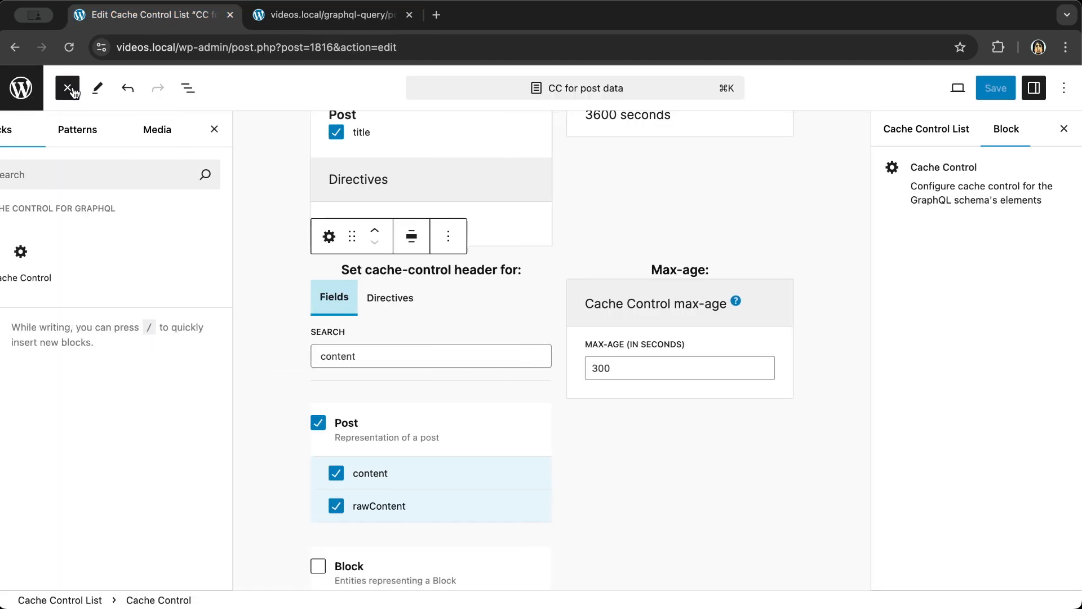
{"action": "left_click", "coordinate": [54, 260]}
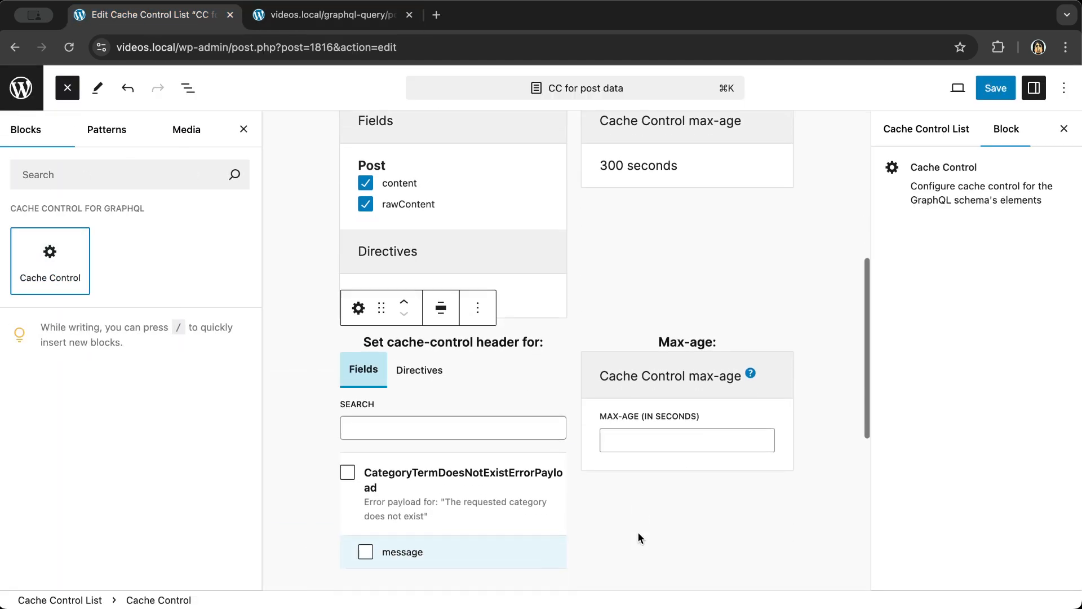
Search the third block's fields for "comments" and select the comments field of the Post type
{"action": "left_click", "coordinate": [455, 434]}
{"action": "type", "text": "co"}
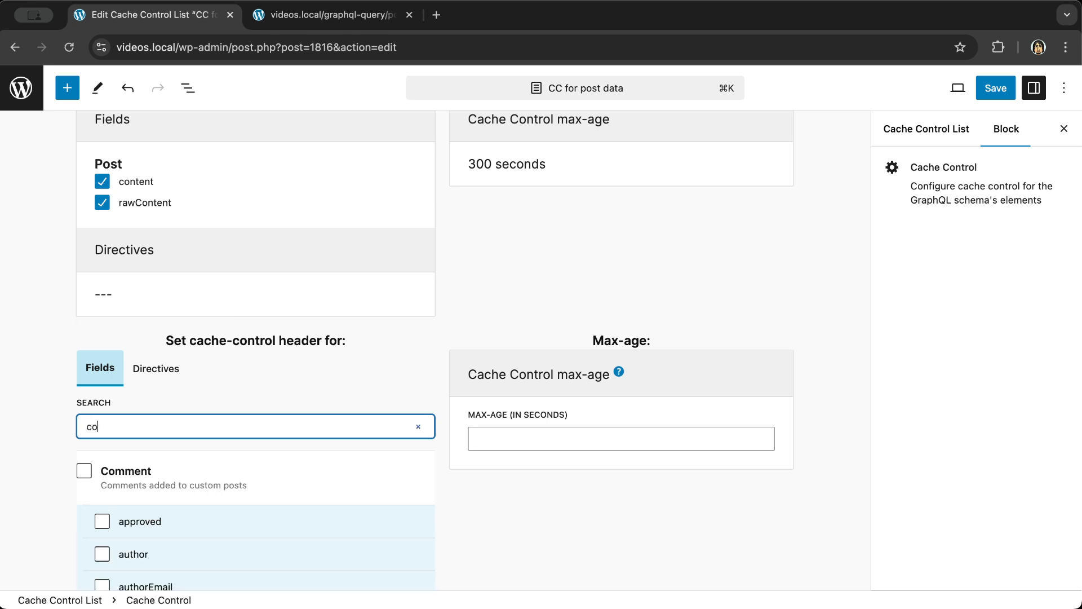
{"action": "type", "text": "mments"}
{"action": "scroll", "coordinate": [250, 444], "scroll_direction": "down", "scroll_amount": 4}
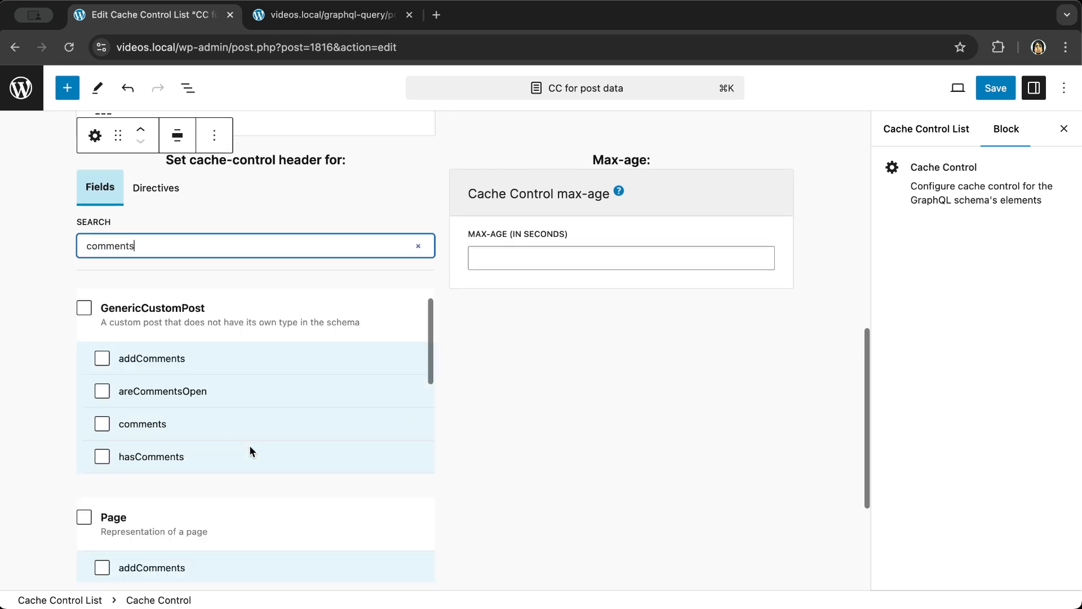
{"action": "scroll", "coordinate": [249, 445], "scroll_direction": "down", "scroll_amount": 4}
{"action": "left_click", "coordinate": [103, 458]}
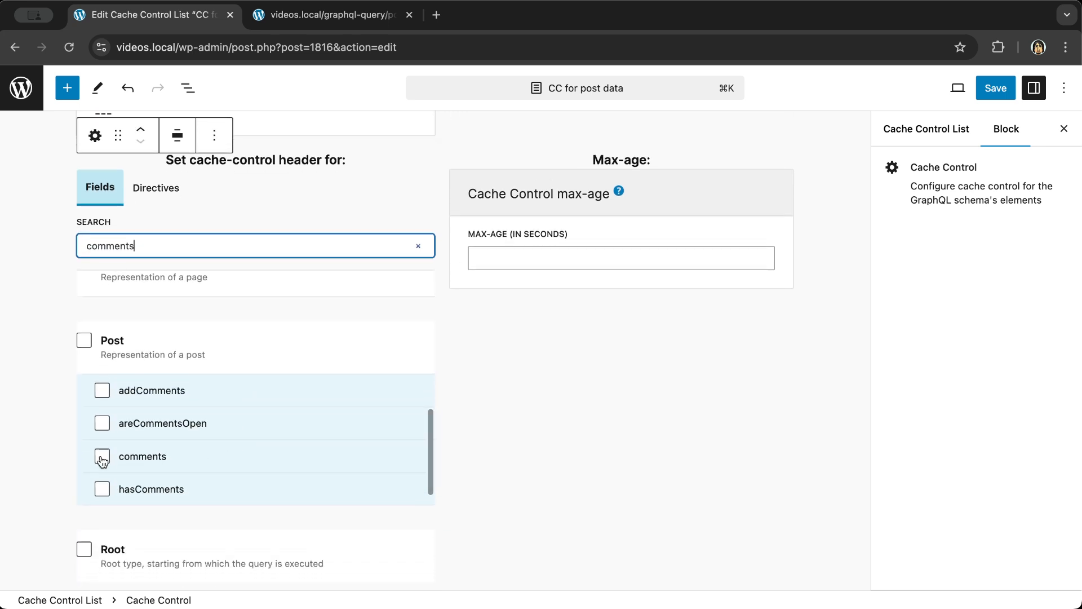
Set the third block's Cache Control max-age to 60 seconds, save the Cache Control List and review its blocks
{"action": "left_click", "coordinate": [581, 259]}
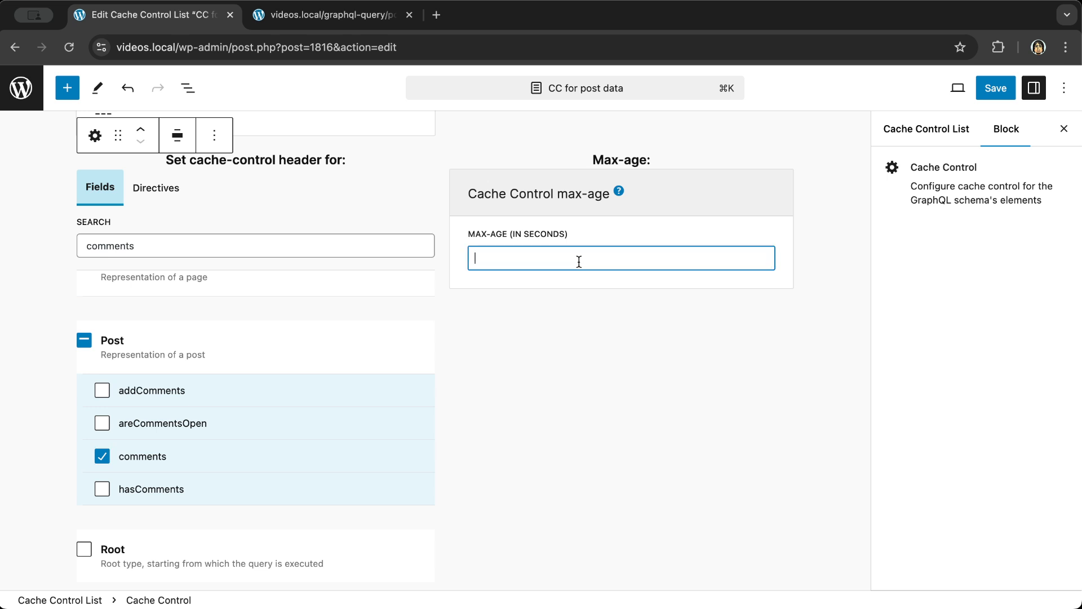
{"action": "type", "text": "60"}
{"action": "left_click", "coordinate": [996, 88]}
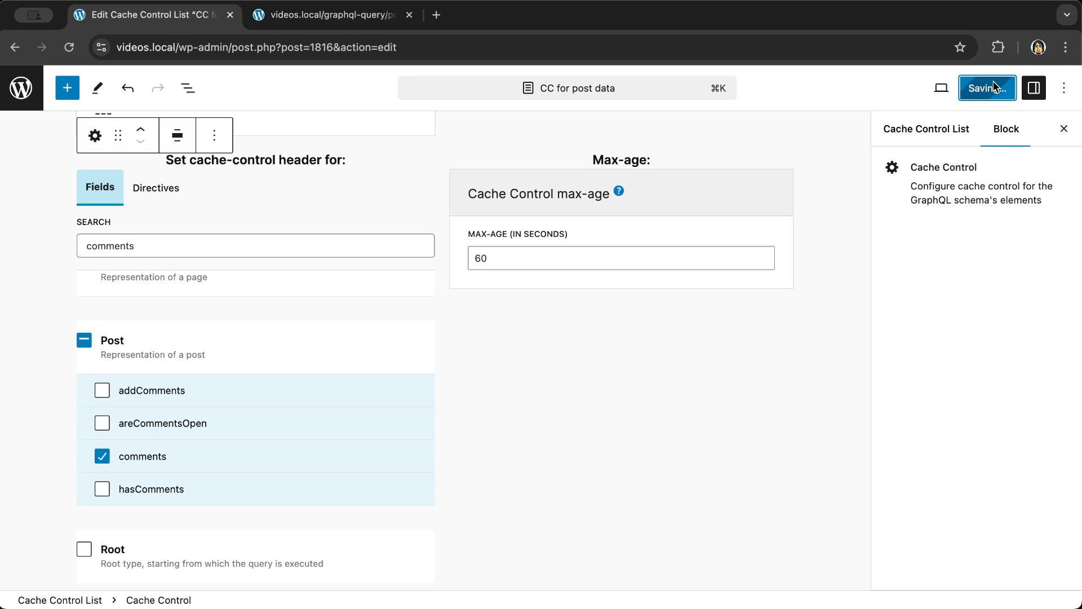
{"action": "scroll", "coordinate": [841, 262], "scroll_direction": "up", "scroll_amount": 6}
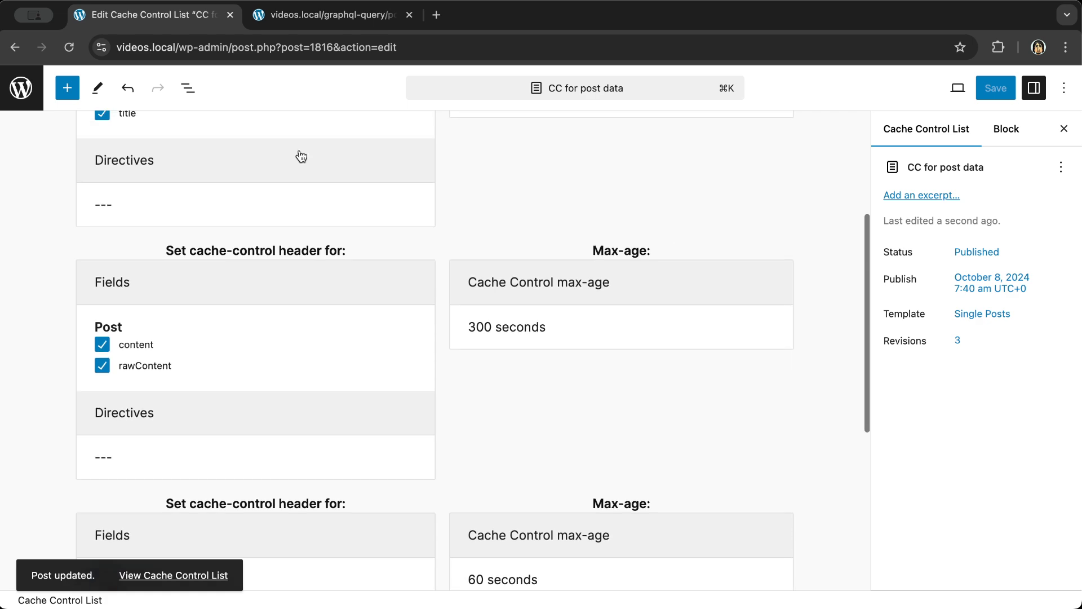
Reload the post-data query response again and examine the max-age in the request's Cache-Control response header
{"action": "left_click", "coordinate": [292, 20]}
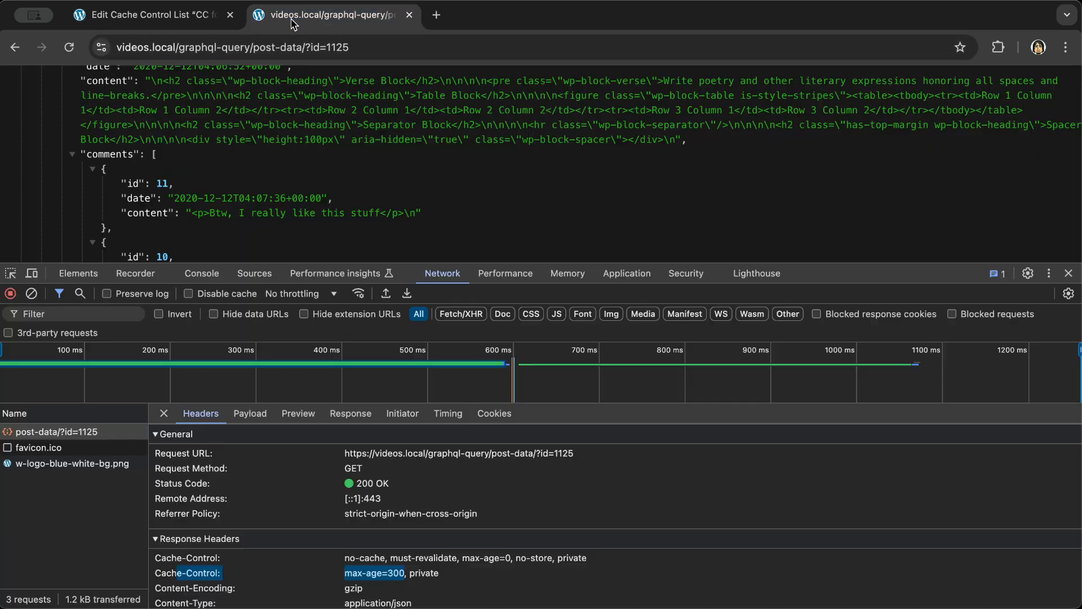
{"action": "left_click", "coordinate": [69, 46]}
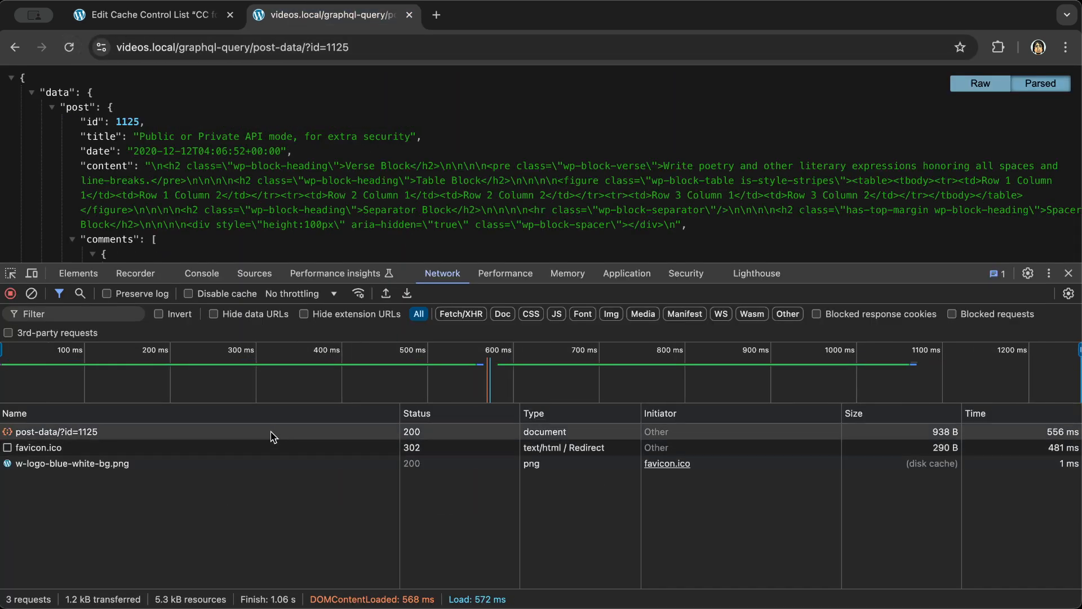
{"action": "left_click", "coordinate": [273, 437]}
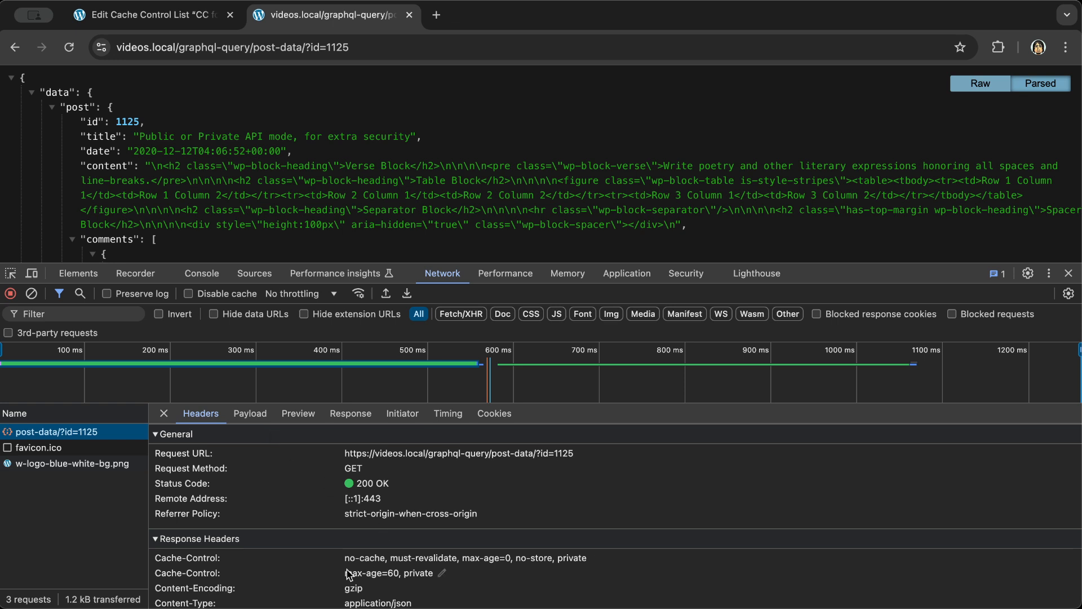
{"action": "left_click_drag", "start_coordinate": [167, 572], "coordinate": [399, 575]}
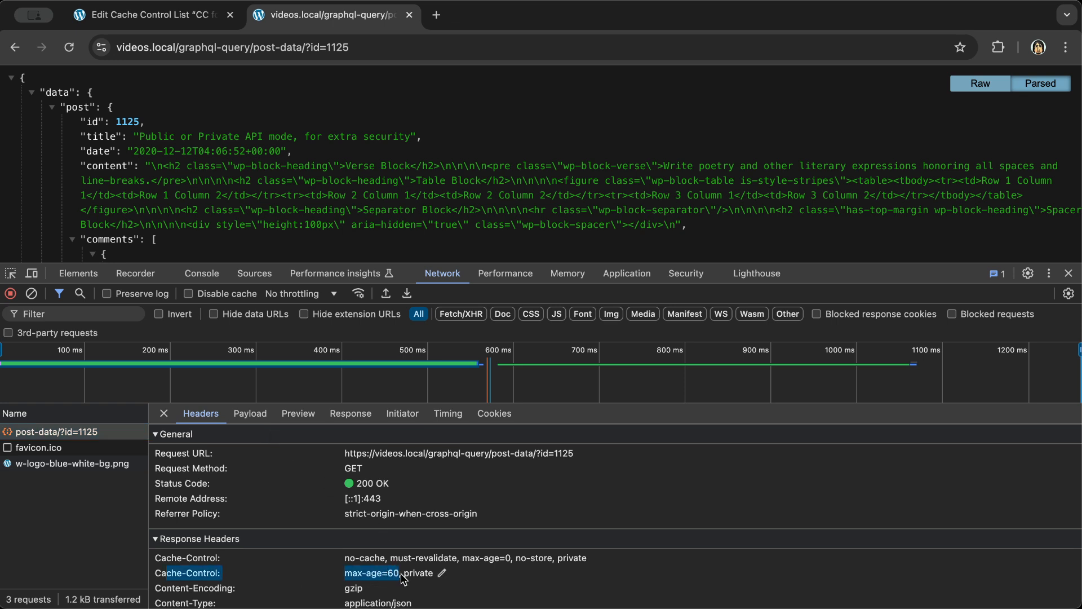